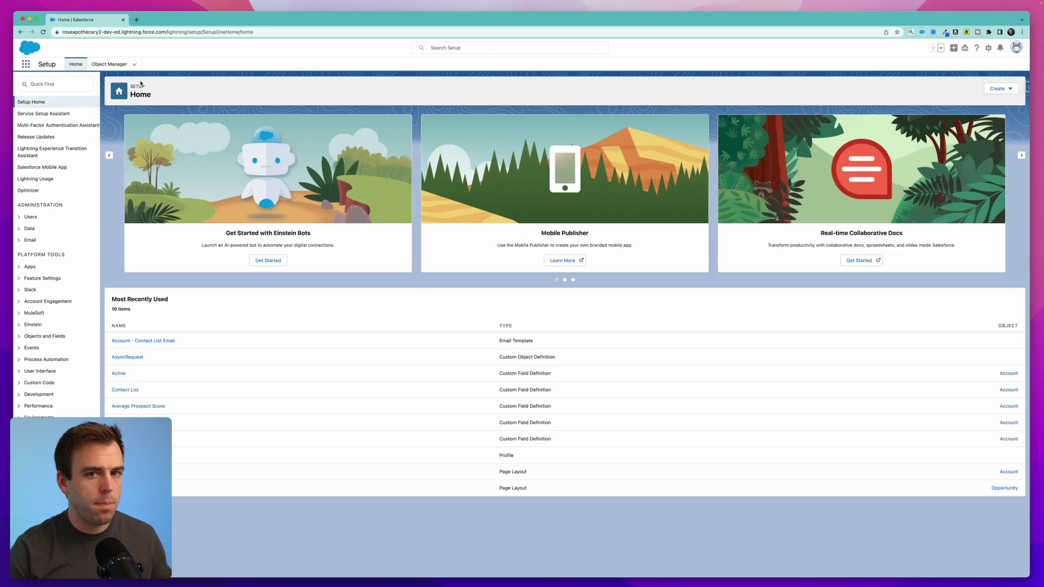
Step: Open the Lead object's Fields & Relationships in Object Manager
{"action": "left_click", "coordinate": [98, 65]}
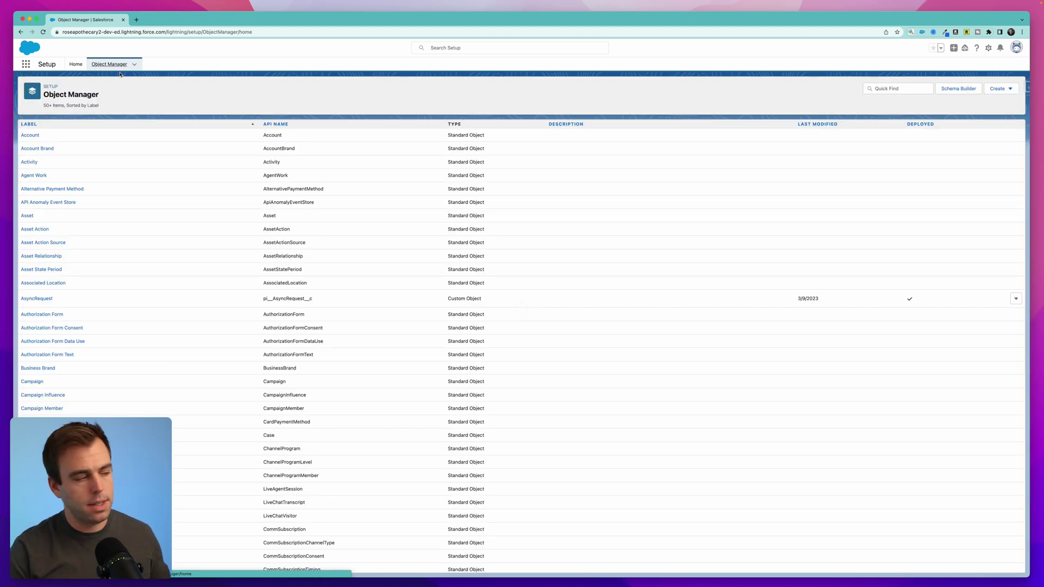
{"action": "left_click", "coordinate": [896, 92]}
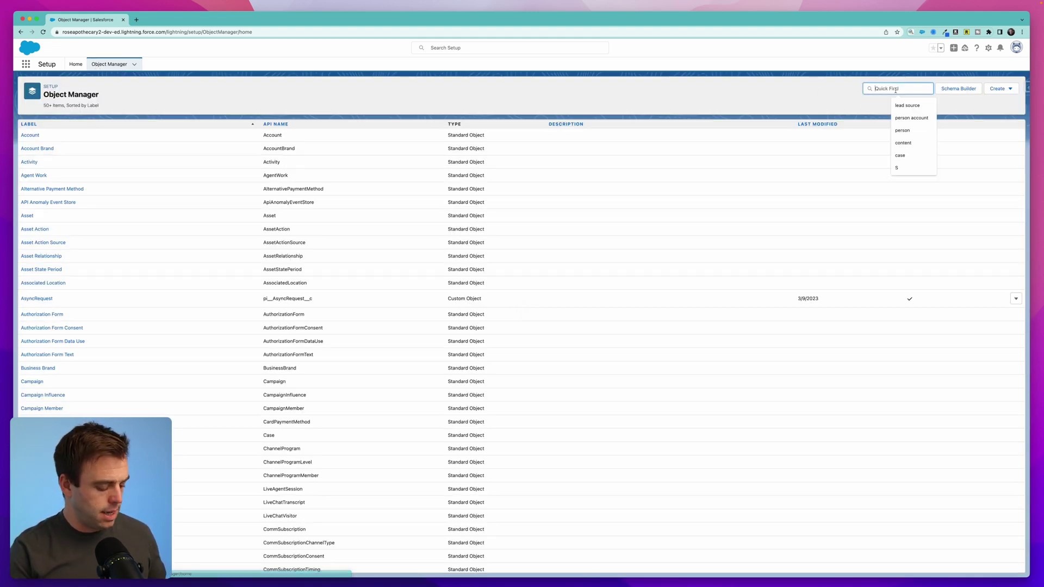
{"action": "type", "text": "lead"}
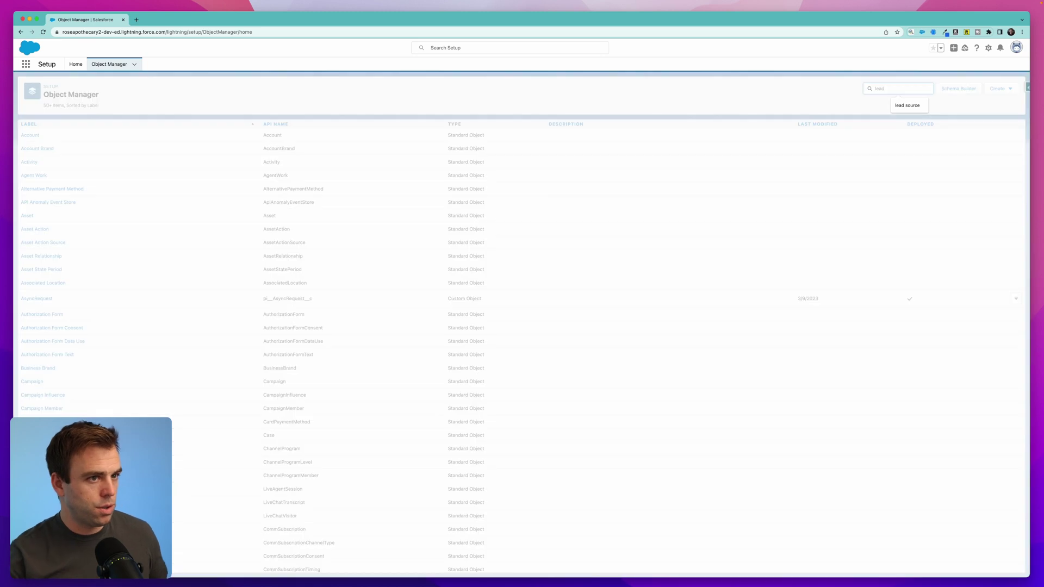
{"action": "left_click", "coordinate": [26, 135]}
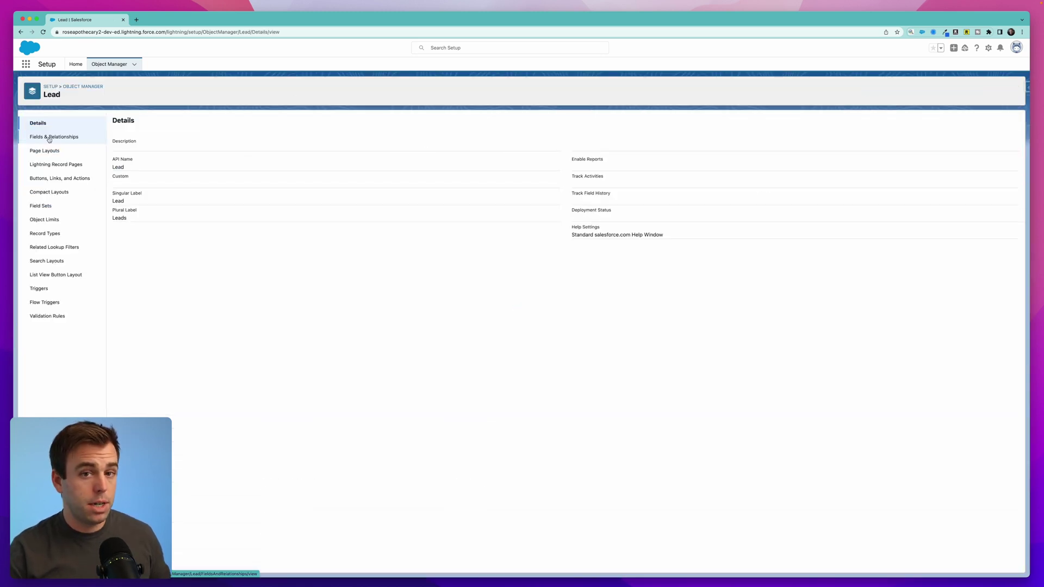
{"action": "left_click", "coordinate": [49, 139]}
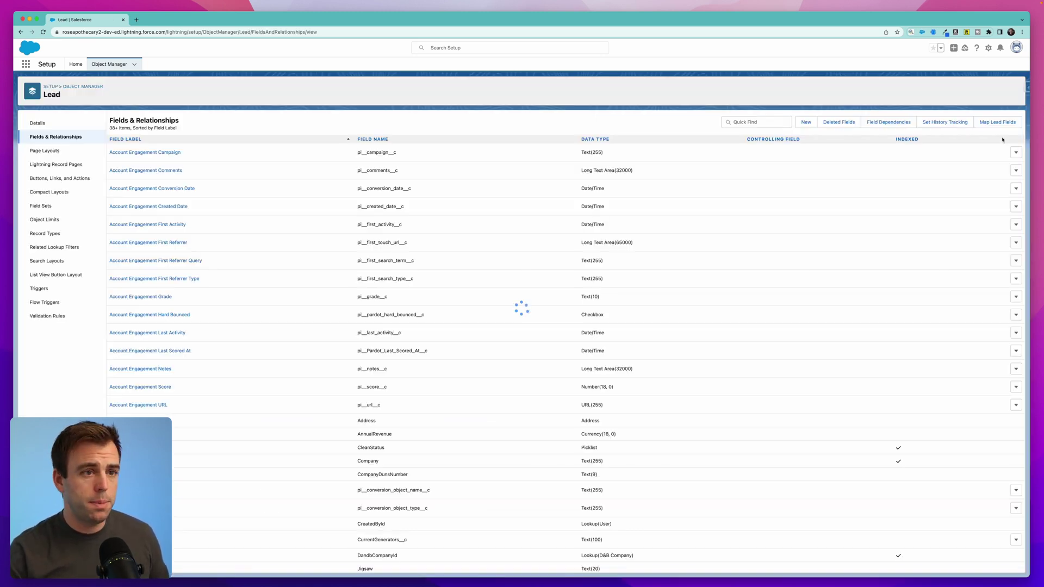
Step: Start a new Lead field of type Formula and continue to the next step
{"action": "left_click", "coordinate": [806, 122]}
{"action": "scroll", "coordinate": [136, 325], "scroll_direction": "up", "scroll_amount": 5}
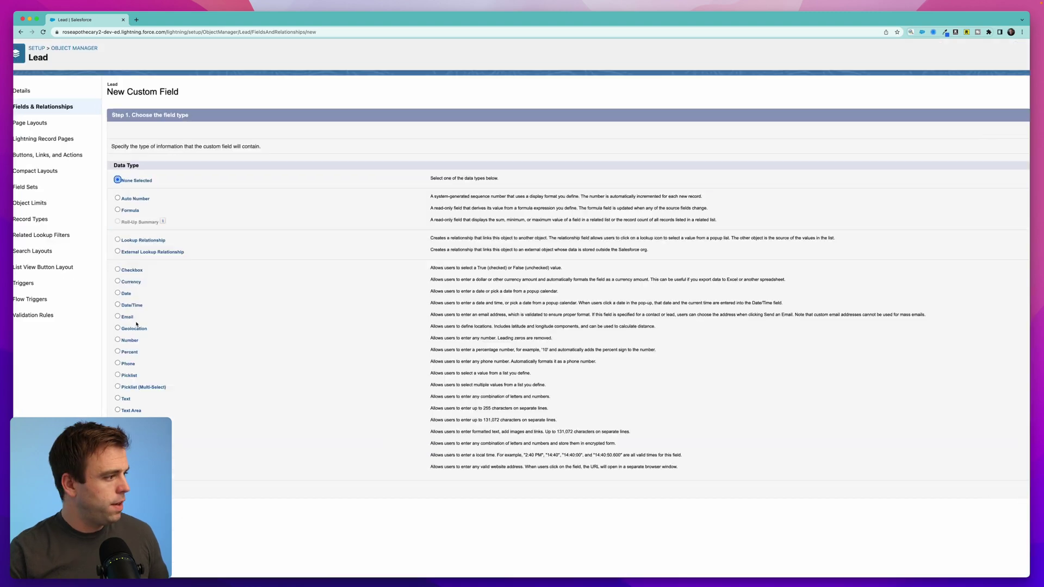
{"action": "scroll", "coordinate": [103, 163], "scroll_direction": "up", "scroll_amount": 2}
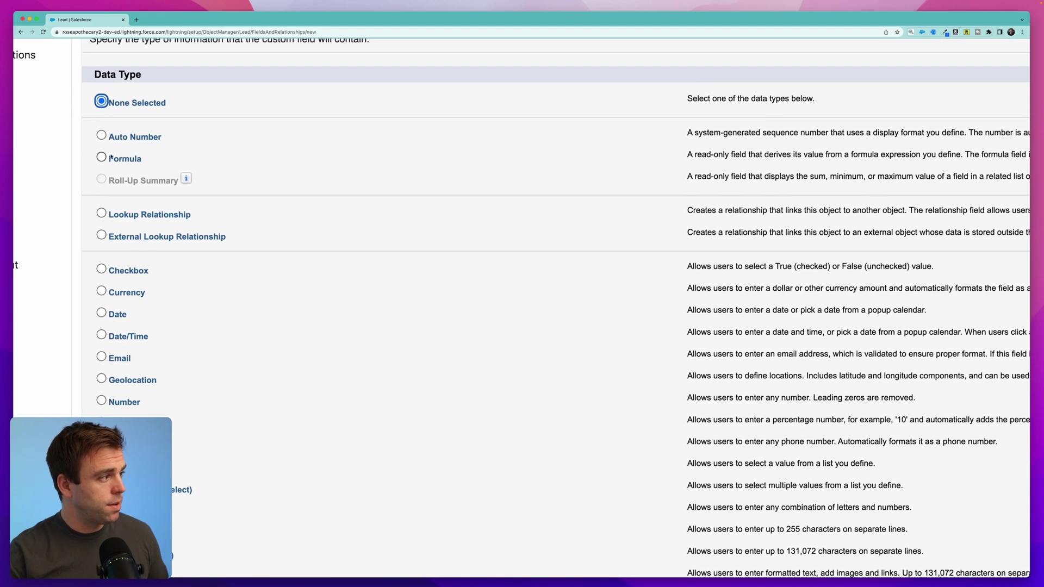
{"action": "left_click", "coordinate": [102, 157]}
{"action": "scroll", "coordinate": [104, 158], "scroll_direction": "down", "scroll_amount": 5}
{"action": "left_click", "coordinate": [999, 468]}
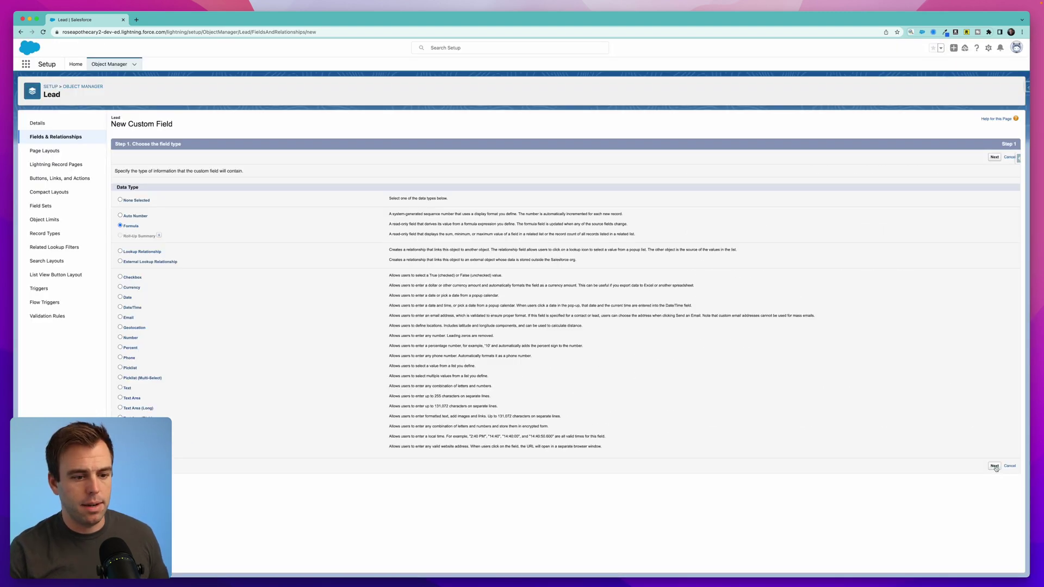
Step: Label the field 'Days Since Updated' with a Number return type and 0 decimal places
{"action": "type", "text": "Days Since Updated"}
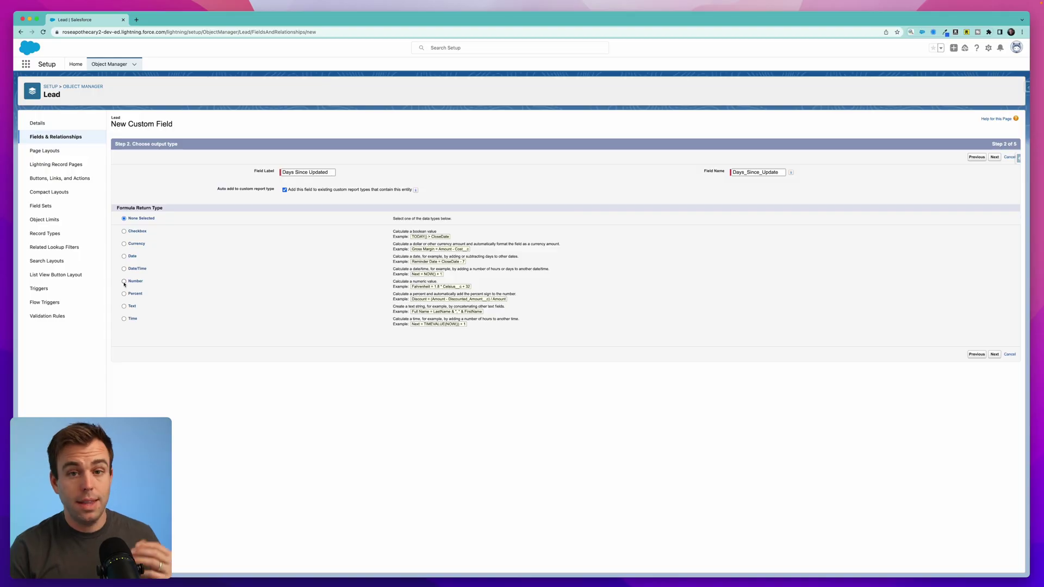
{"action": "left_click", "coordinate": [124, 281]}
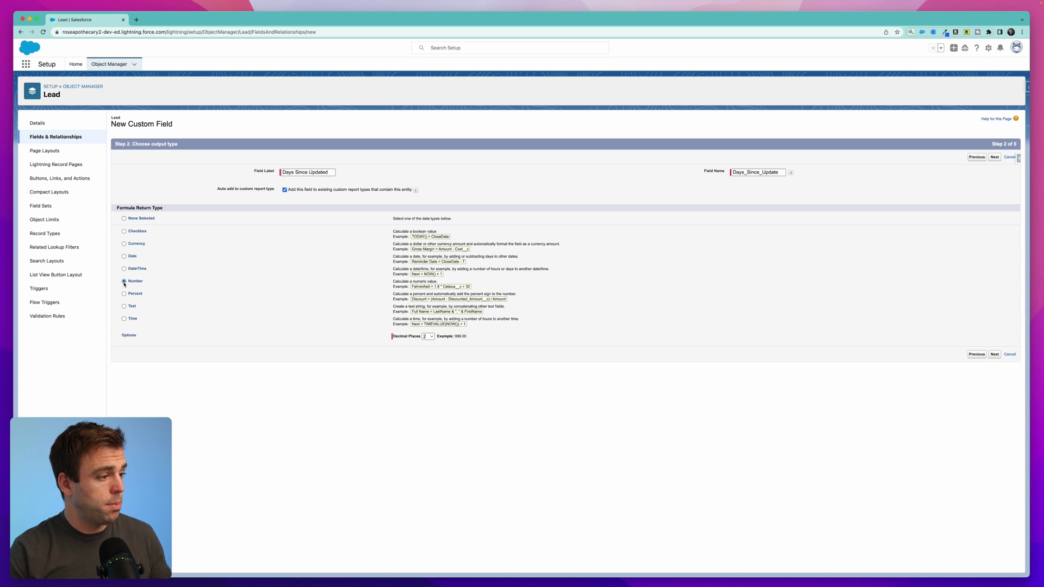
{"action": "left_click", "coordinate": [429, 337]}
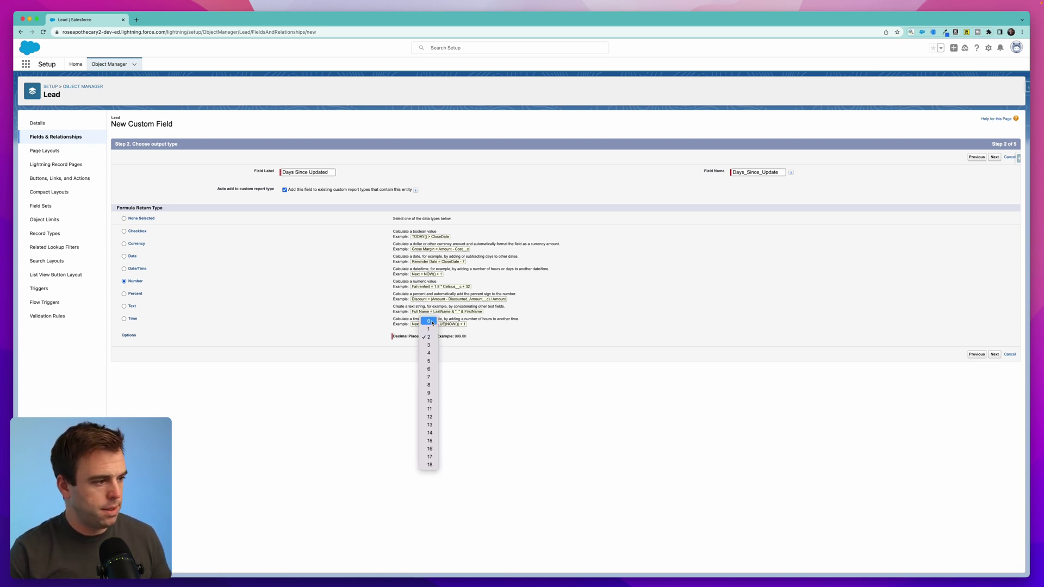
{"action": "left_click", "coordinate": [429, 322]}
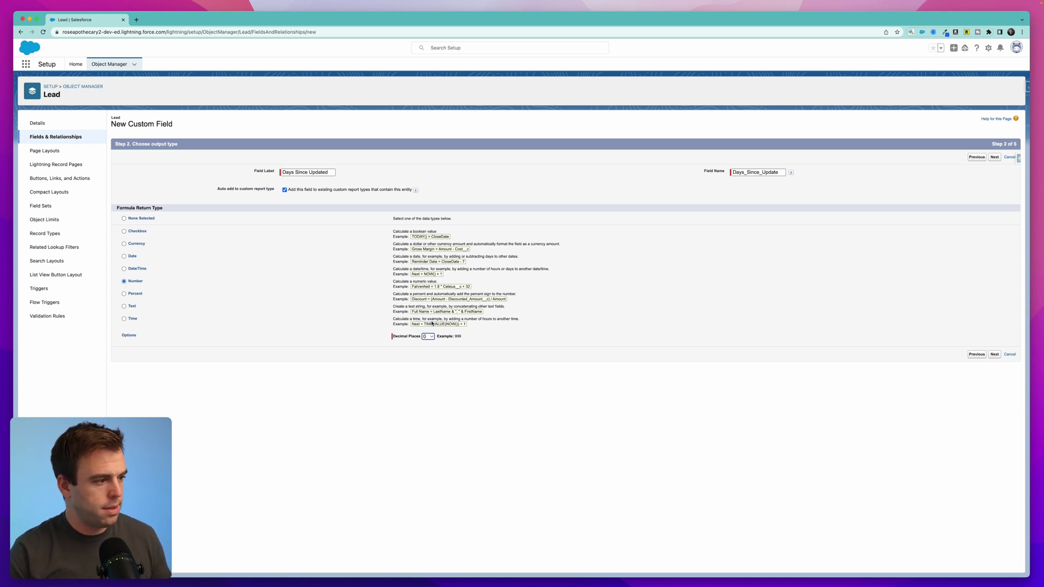
{"action": "left_click", "coordinate": [997, 356]}
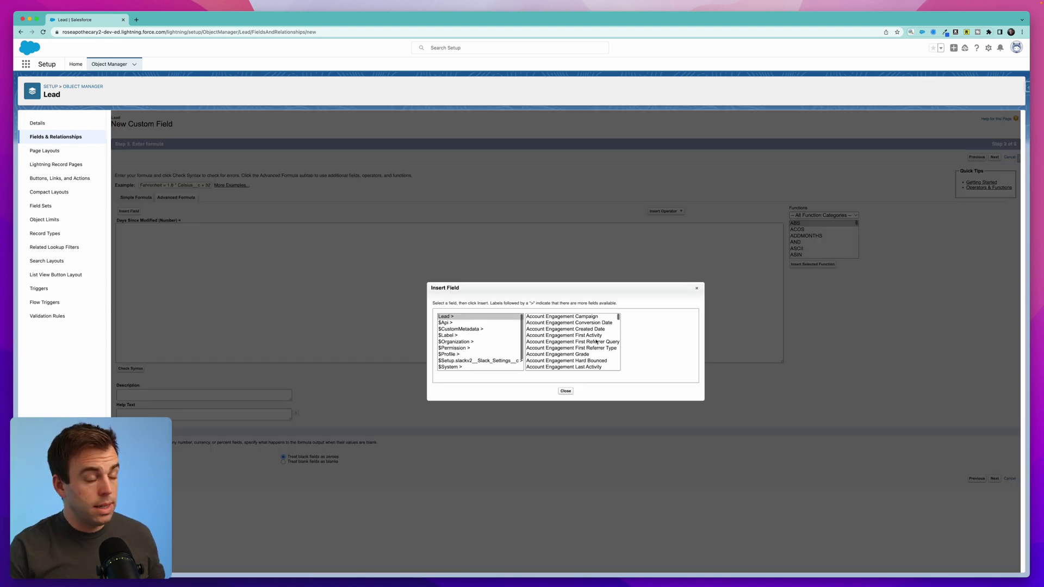
Step: Insert the LastModifiedDate field into the advanced formula editor
{"action": "scroll", "coordinate": [596, 342], "scroll_direction": "up", "scroll_amount": 5}
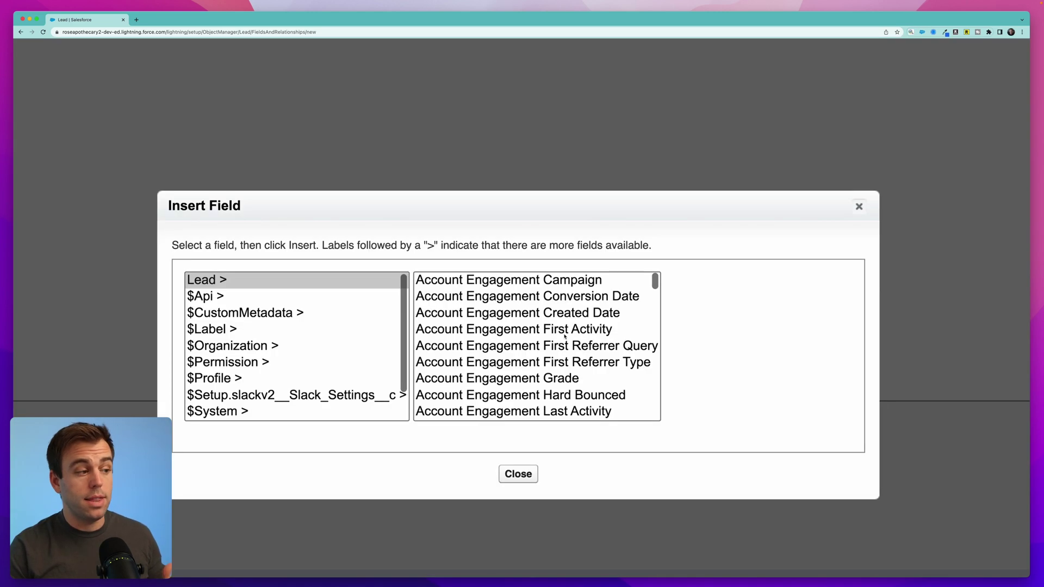
{"action": "scroll", "coordinate": [565, 337], "scroll_direction": "down", "scroll_amount": 15}
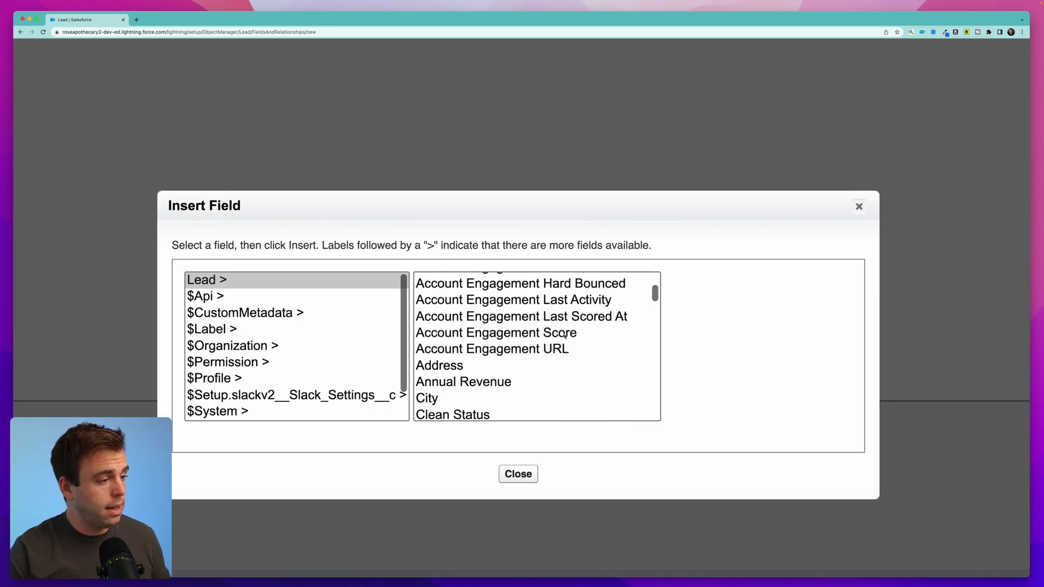
{"action": "scroll", "coordinate": [565, 336], "scroll_direction": "down", "scroll_amount": 5}
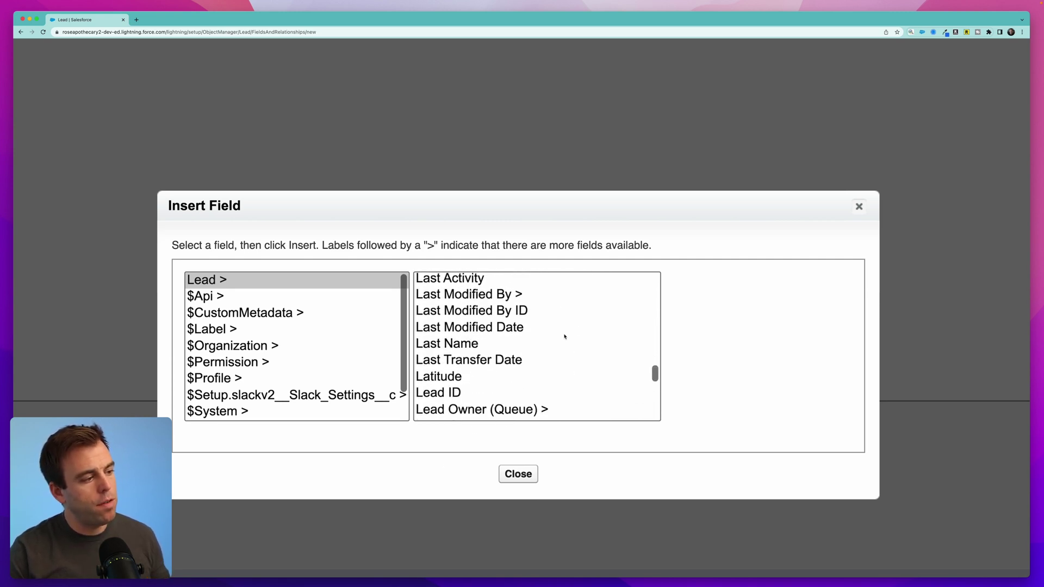
{"action": "left_click", "coordinate": [507, 324]}
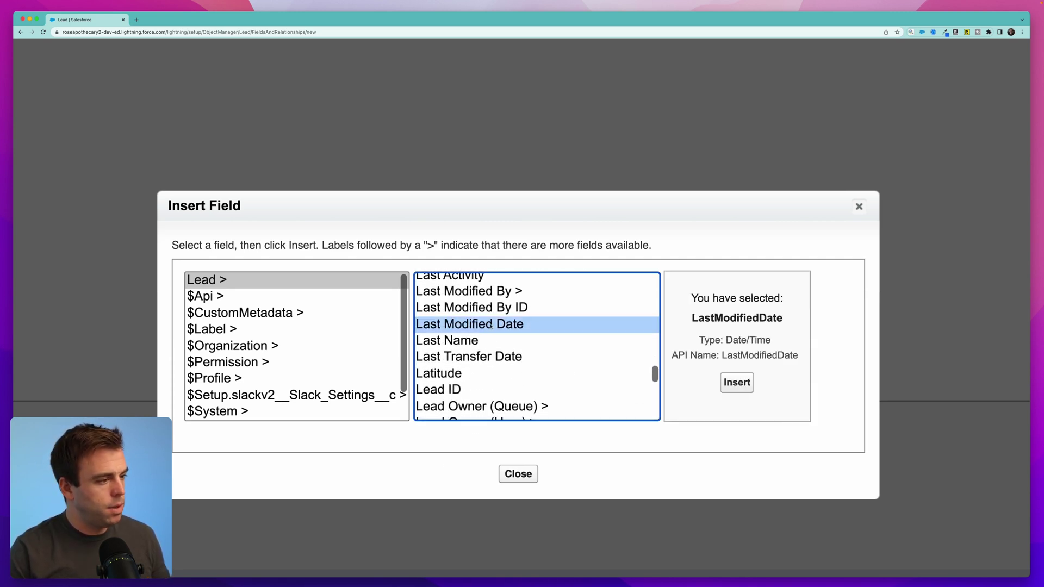
{"action": "scroll", "coordinate": [492, 325], "scroll_direction": "up", "scroll_amount": 1}
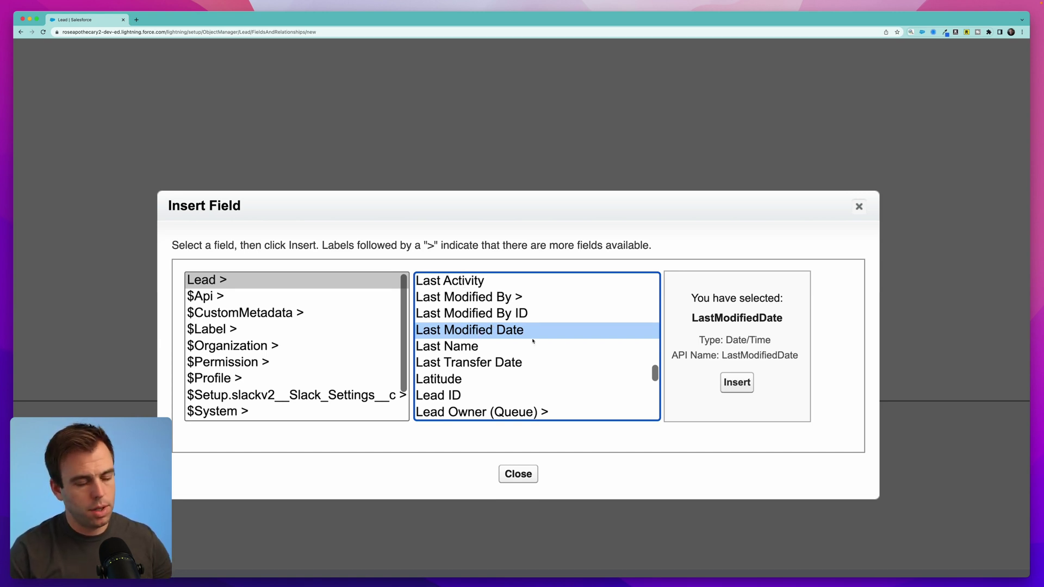
{"action": "left_click", "coordinate": [737, 383]}
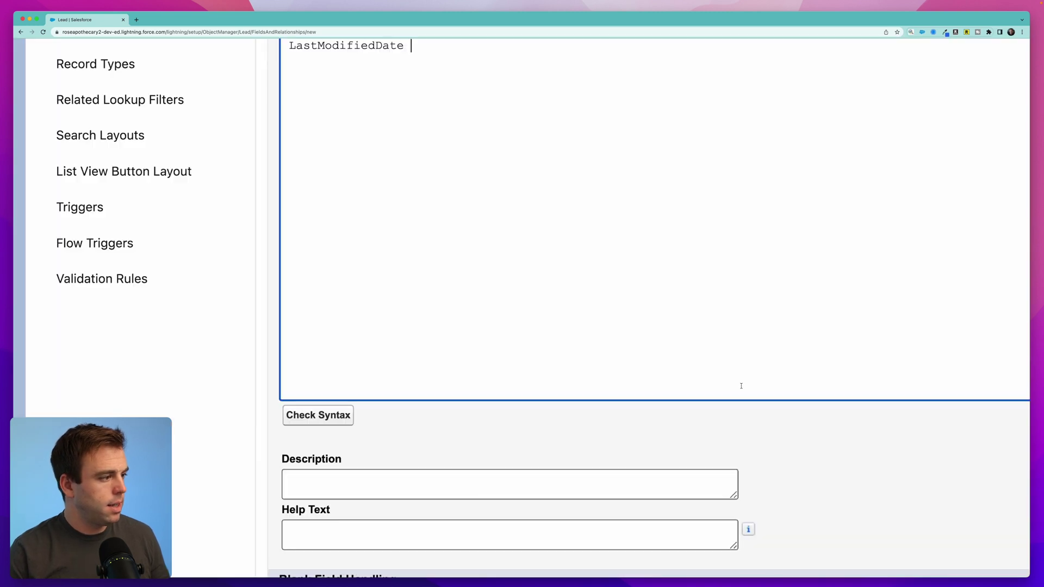
{"action": "scroll", "coordinate": [583, 267], "scroll_direction": "up", "scroll_amount": 3}
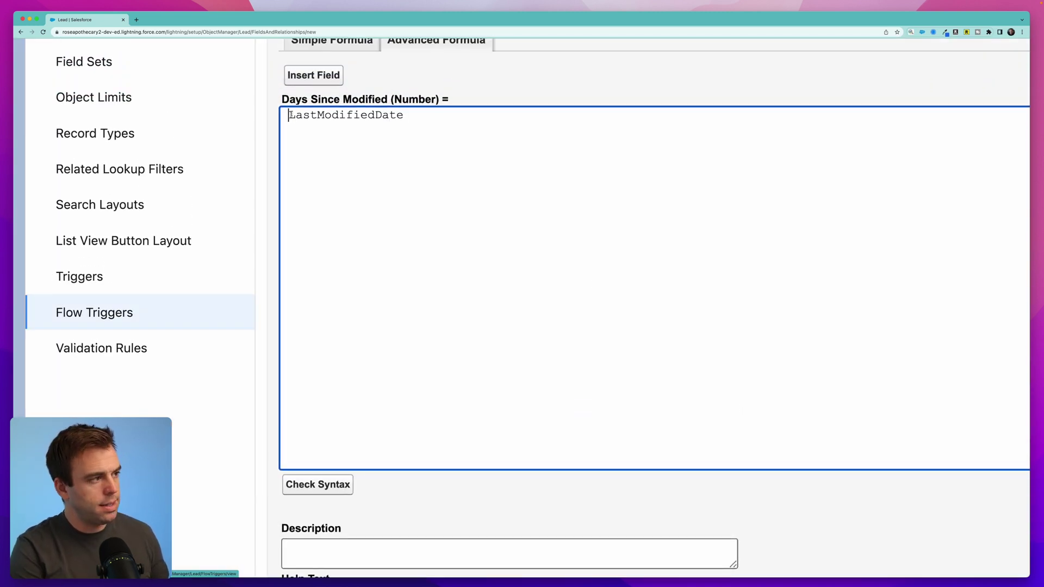
Step: Complete the formula as TODAY() - DATEVALUE(LastModifiedDate) and check its syntax
{"action": "type", "text": "TDO"}
{"action": "key", "text": "BackSpace"}
{"action": "key", "text": "BackSpace"}
{"action": "type", "text": "ODAY"}
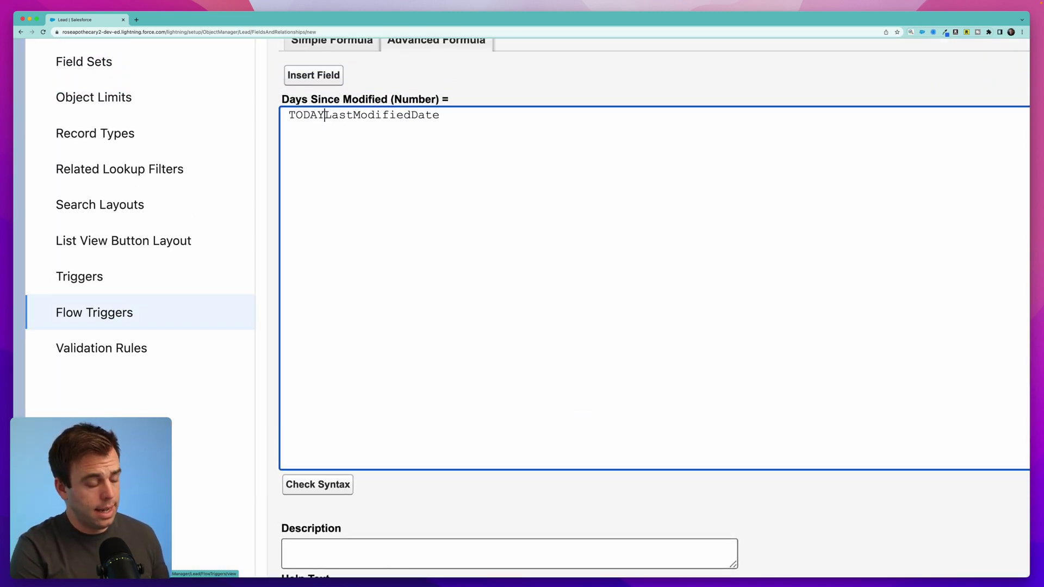
{"action": "type", "text": "() -"}
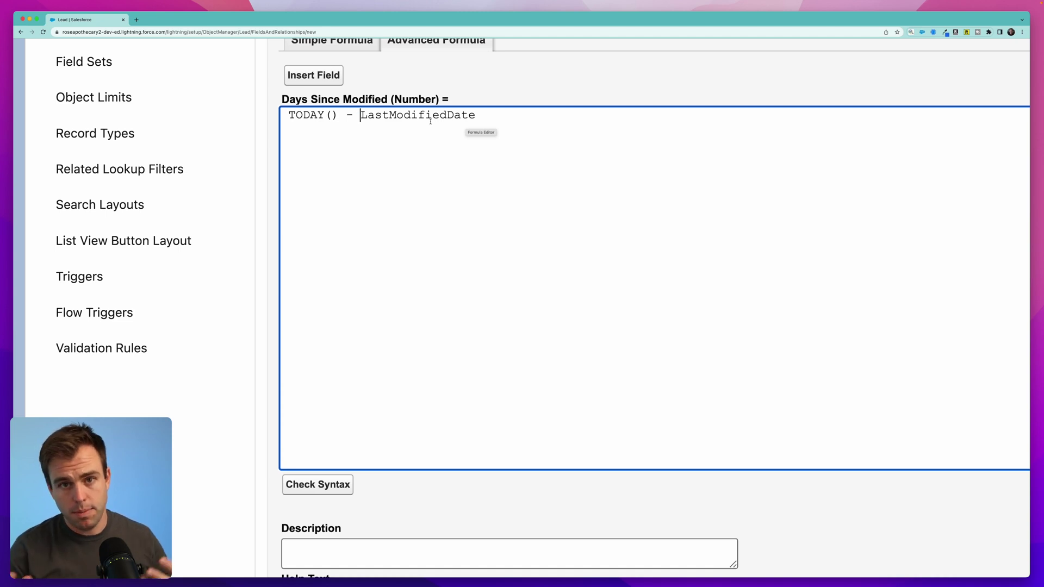
{"action": "left_click", "coordinate": [427, 163]}
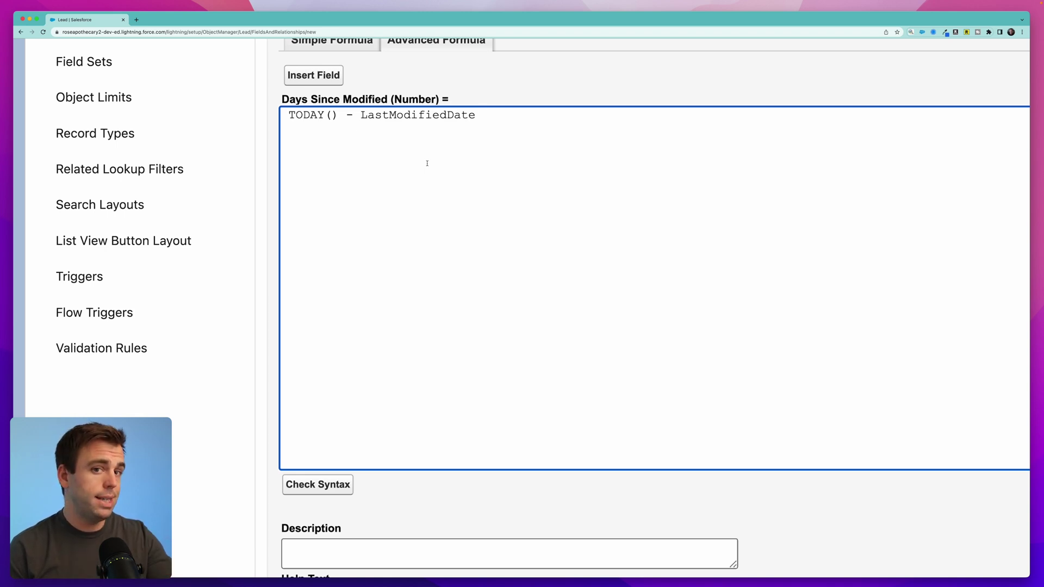
{"action": "left_click", "coordinate": [361, 115]}
{"action": "type", "text": "DATEVALUE"}
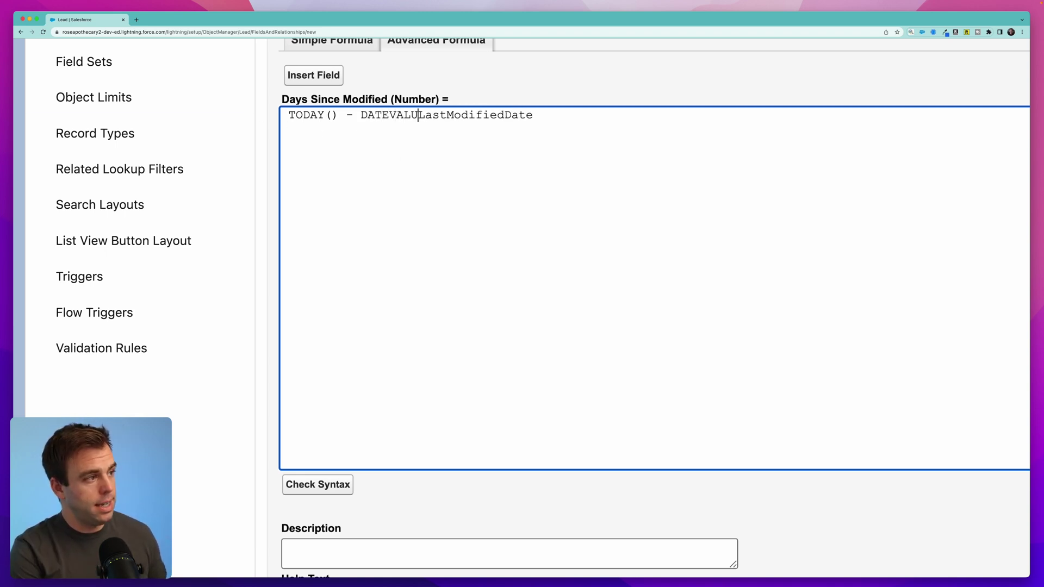
{"action": "type", "text": "("}
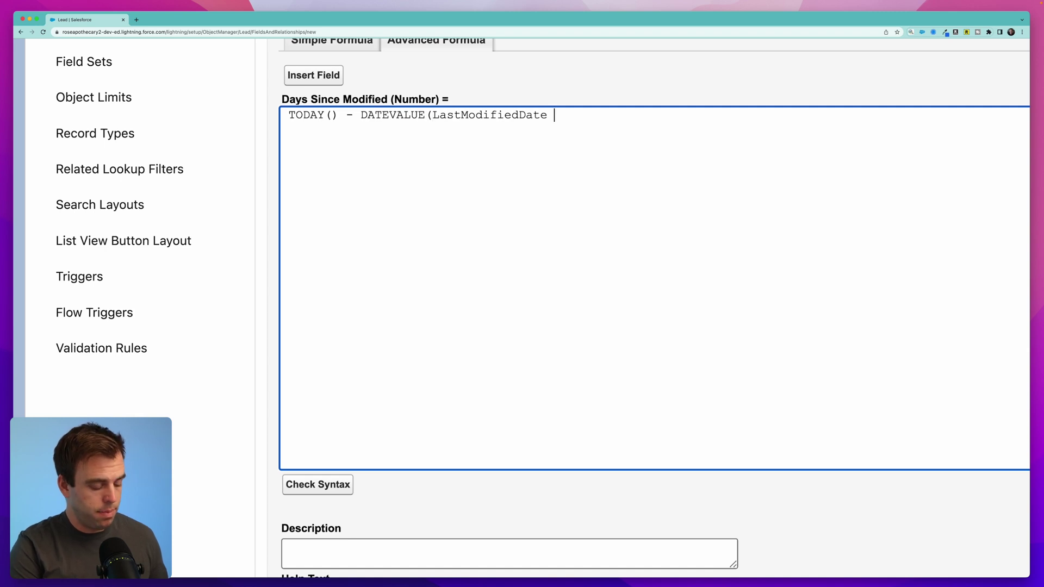
{"action": "type", "text": " )"}
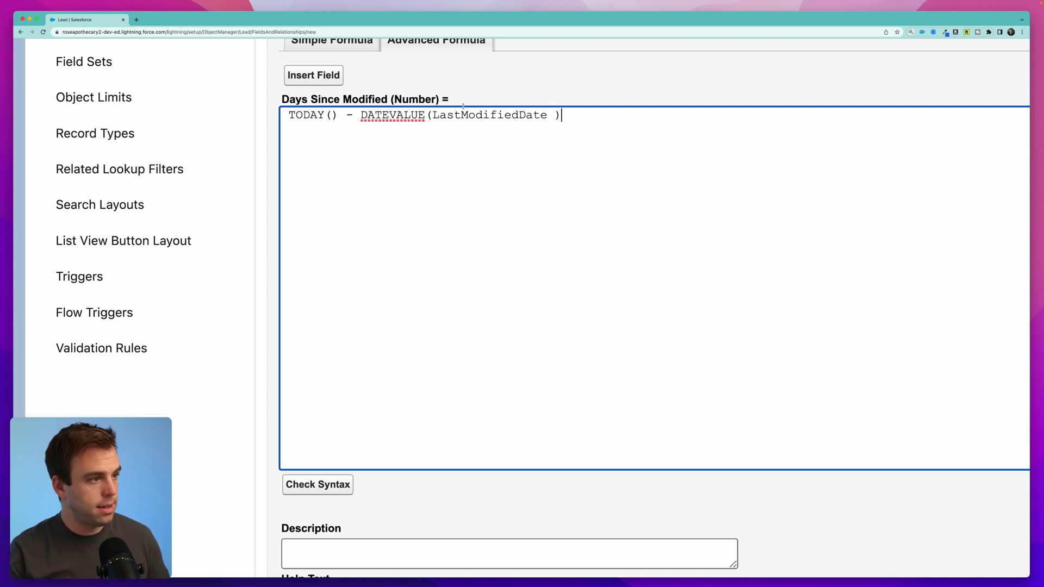
{"action": "left_click", "coordinate": [317, 484]}
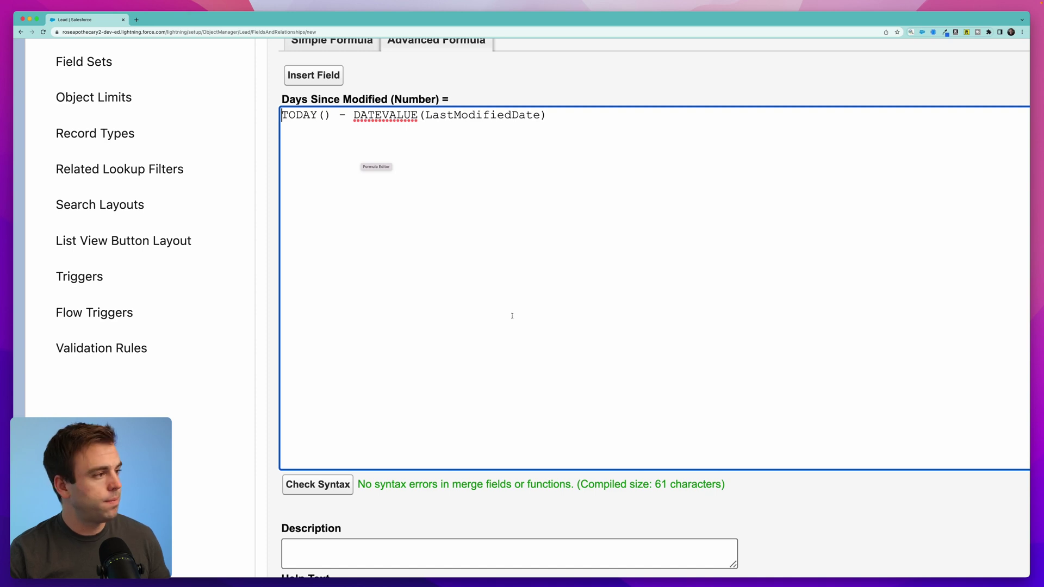
{"action": "key", "text": "super+0"}
Step: Save the Days Since Modified field to all Lead page layouts and open the Leads list
{"action": "left_click", "coordinate": [995, 477]}
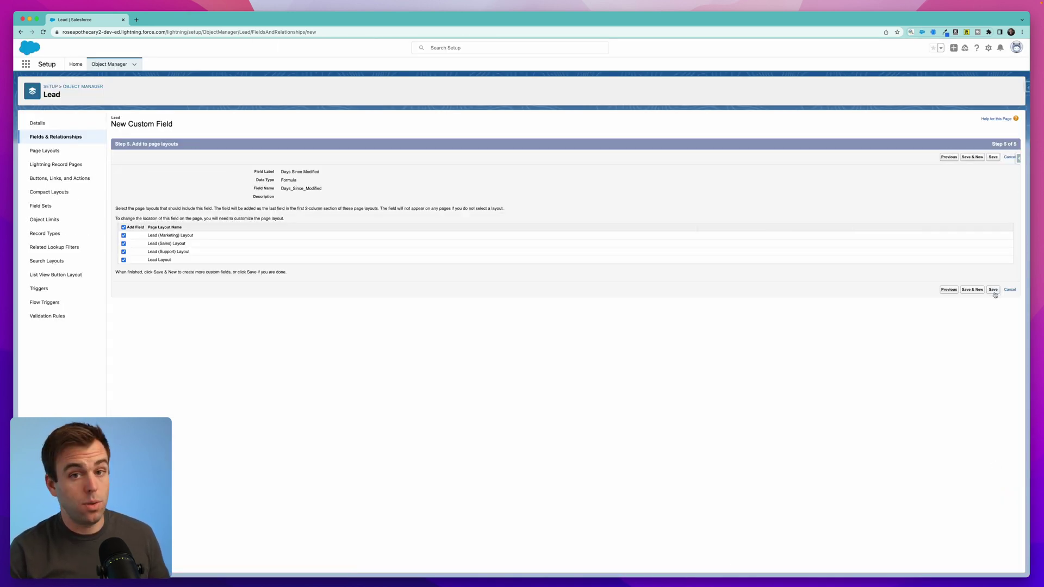
{"action": "left_click", "coordinate": [994, 291]}
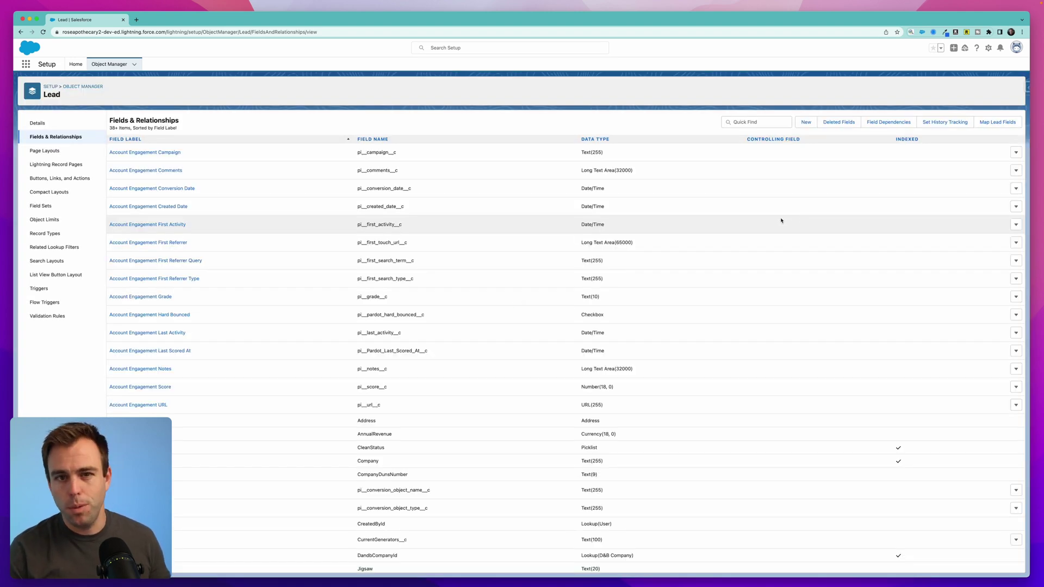
{"action": "left_click", "coordinate": [26, 64]}
{"action": "type", "text": "lead"}
{"action": "left_click", "coordinate": [54, 109]}
Step: Open a lead and compare its Days Since Modified value of 63 with its last modified date
{"action": "key", "text": "super+plus"}
{"action": "key", "text": "super+plus"}
{"action": "key", "text": "super+plus"}
{"action": "key", "text": "super+plus"}
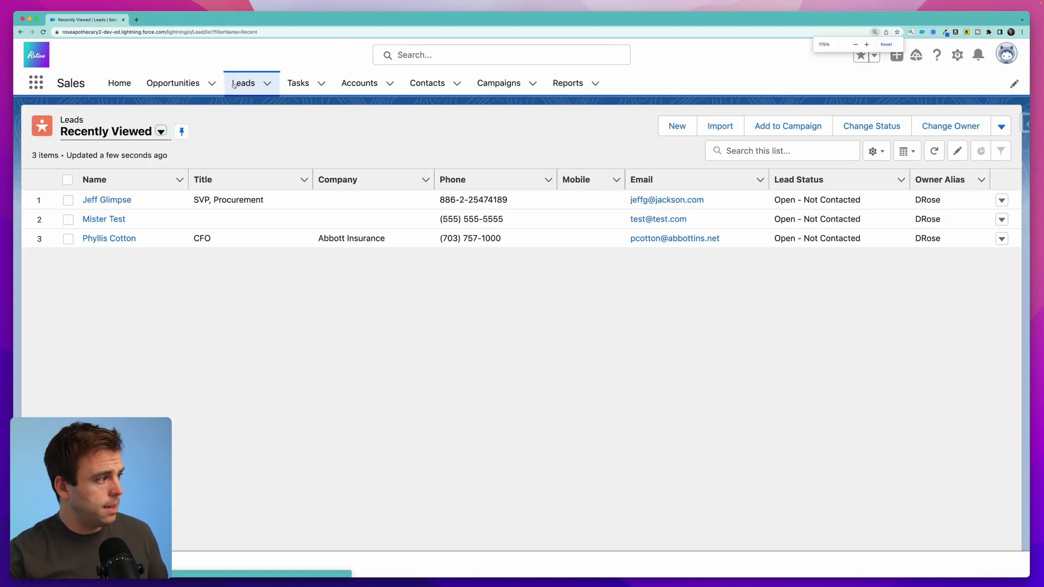
{"action": "left_click", "coordinate": [109, 201]}
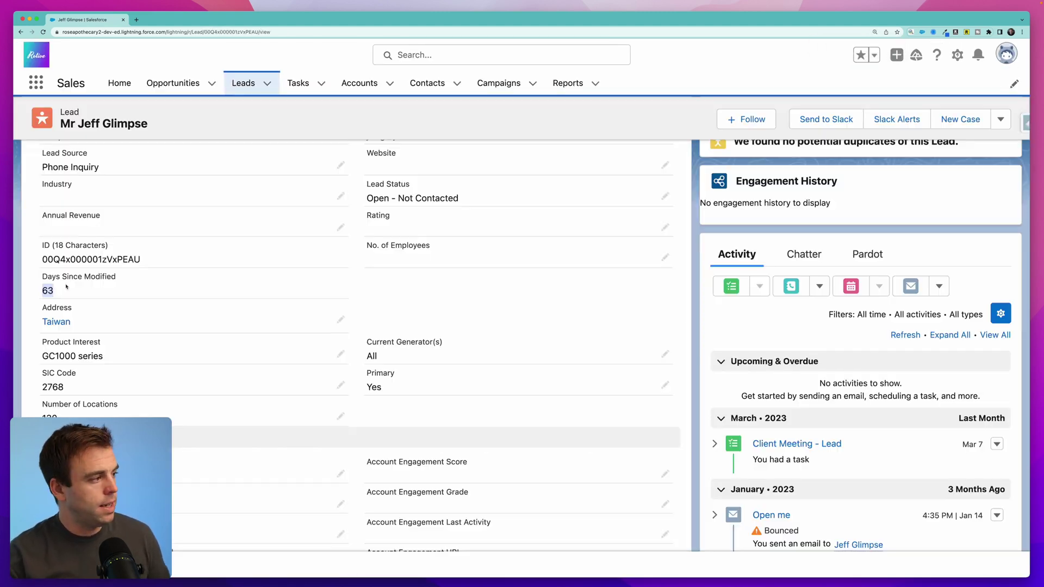
{"action": "left_click_drag", "start_coordinate": [47, 277], "coordinate": [108, 310]}
{"action": "left_click", "coordinate": [185, 289]}
{"action": "scroll", "coordinate": [330, 395], "scroll_direction": "down", "scroll_amount": 5}
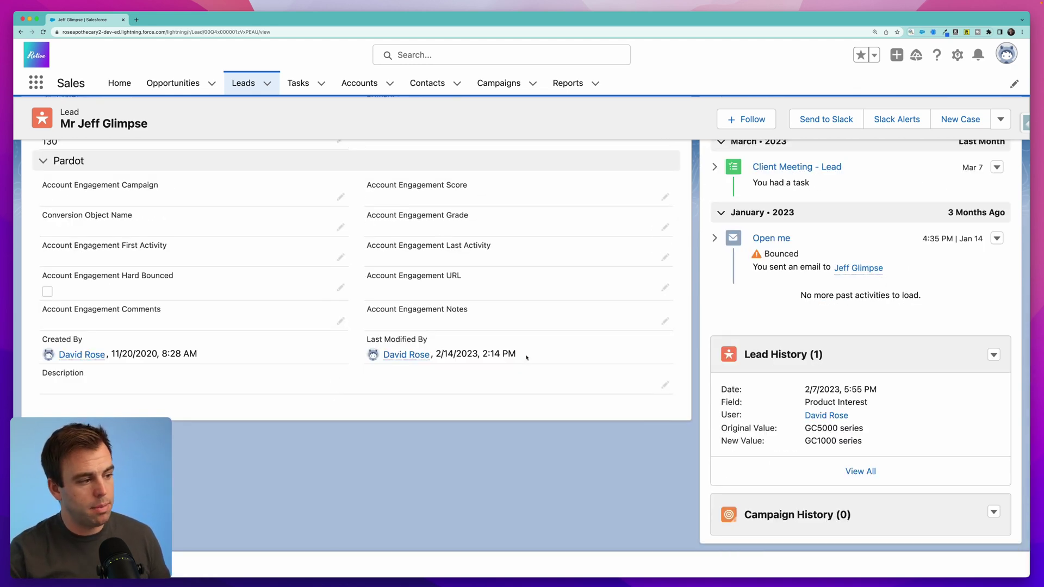
{"action": "left_click_drag", "start_coordinate": [517, 354], "coordinate": [435, 354]}
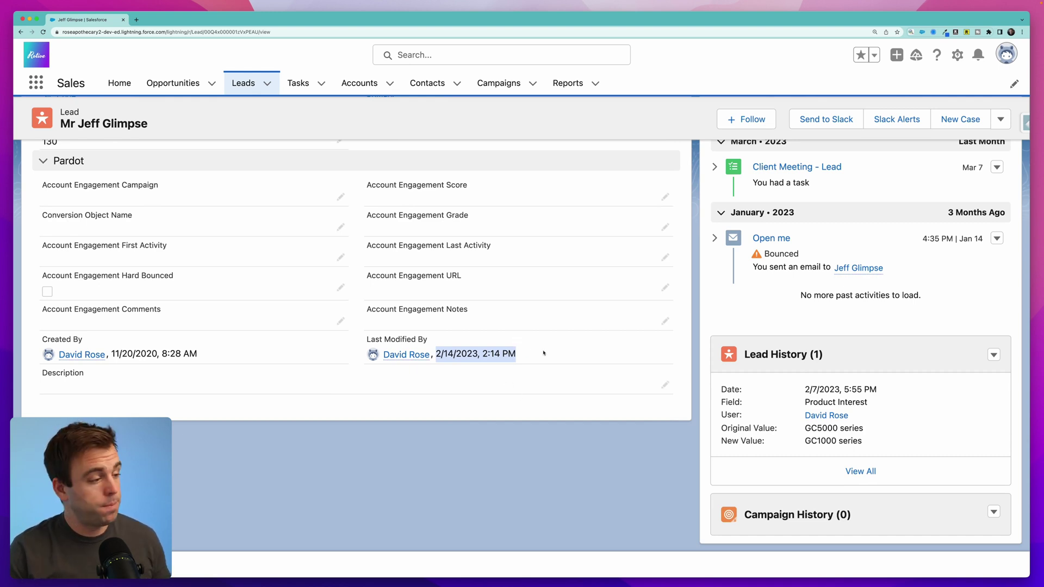
{"action": "scroll", "coordinate": [312, 363], "scroll_direction": "up", "scroll_amount": 10}
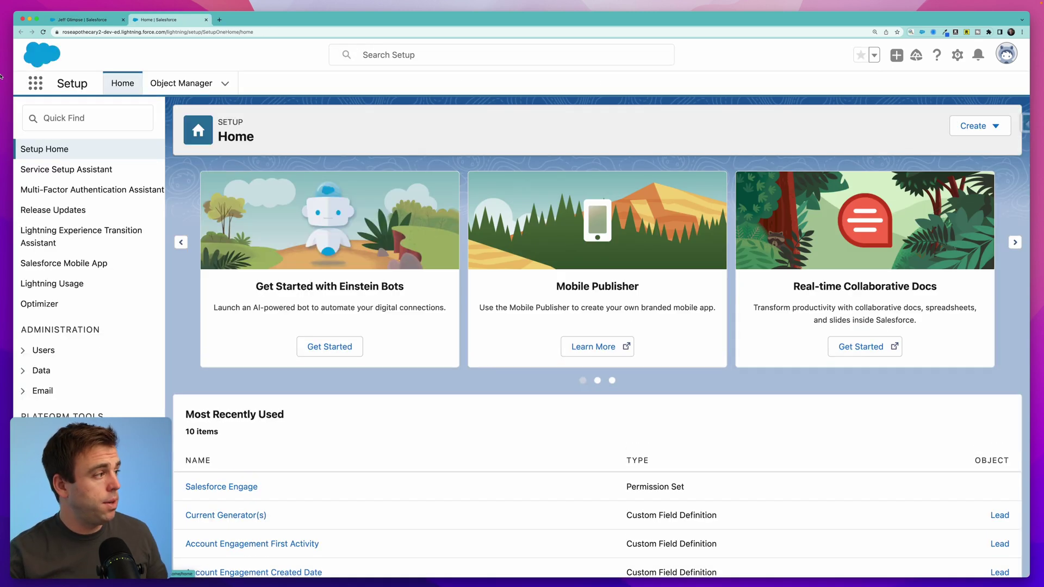
{"action": "left_click", "coordinate": [70, 108]}
Step: Create a new Schedule-Triggered Flow from the Setup Flows list
{"action": "type", "text": "flow"}
{"action": "left_click", "coordinate": [59, 251]}
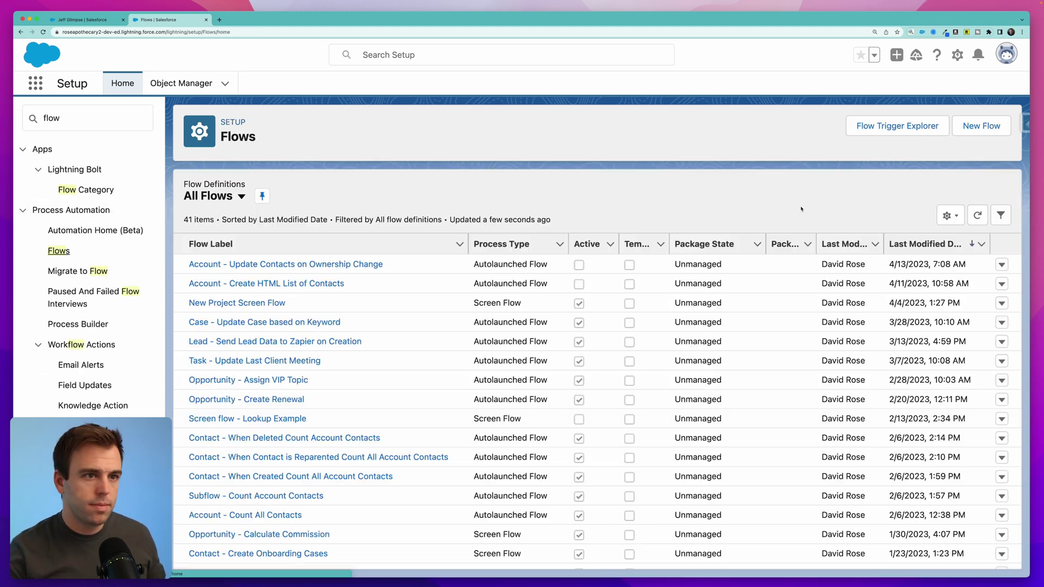
{"action": "left_click", "coordinate": [993, 130]}
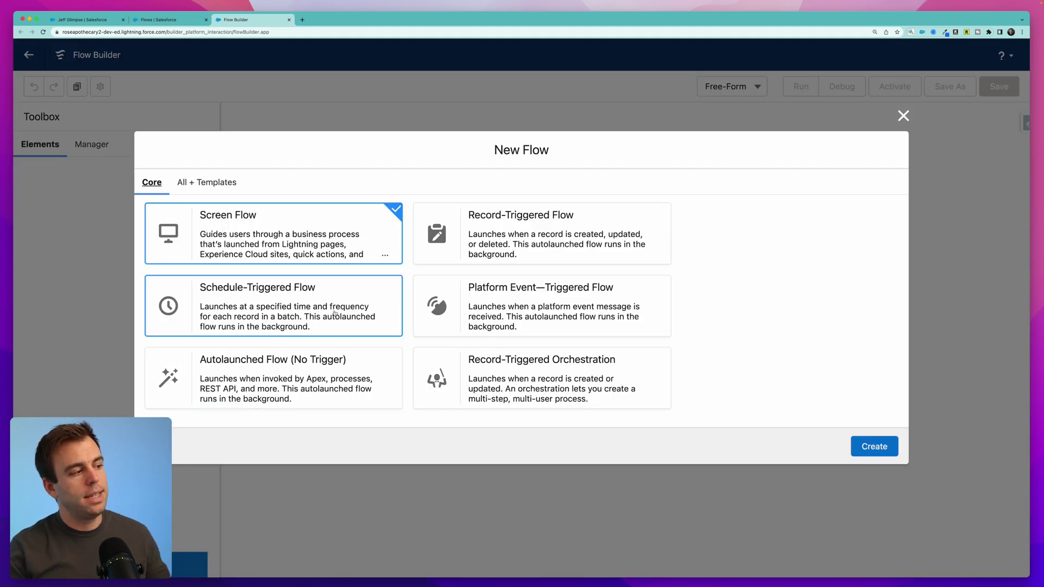
{"action": "left_click", "coordinate": [336, 314]}
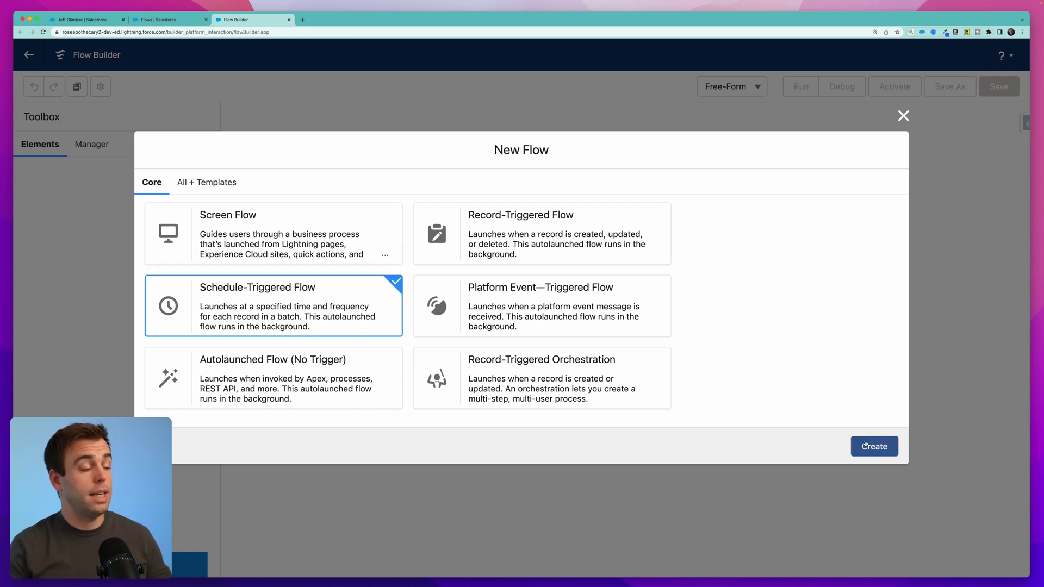
{"action": "left_click", "coordinate": [865, 445]}
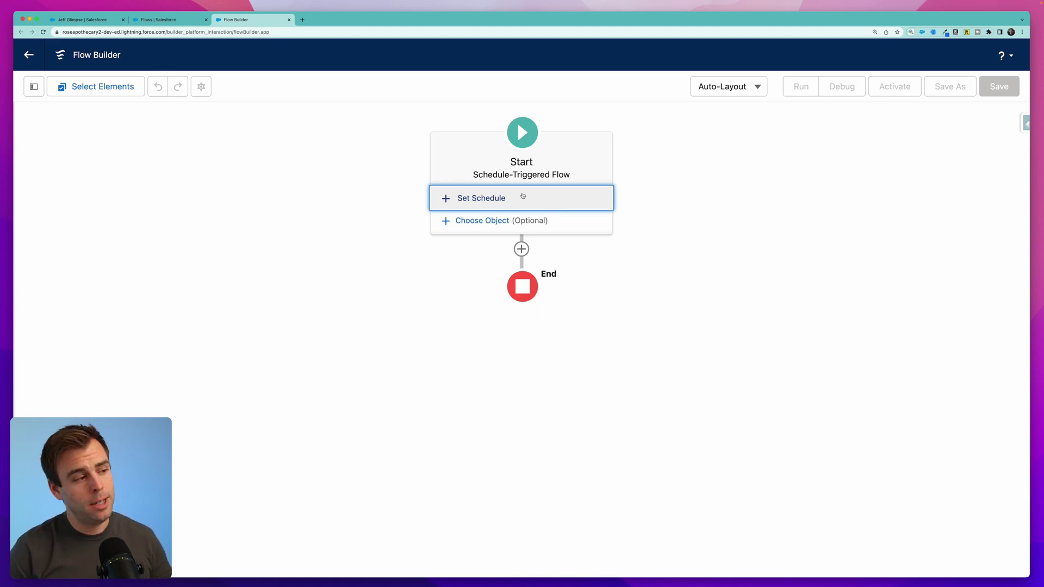
Step: Set the flow schedule to start Apr 19, 2023 at 8:30 AM with Daily frequency
{"action": "left_click", "coordinate": [491, 201]}
{"action": "left_click", "coordinate": [315, 288]}
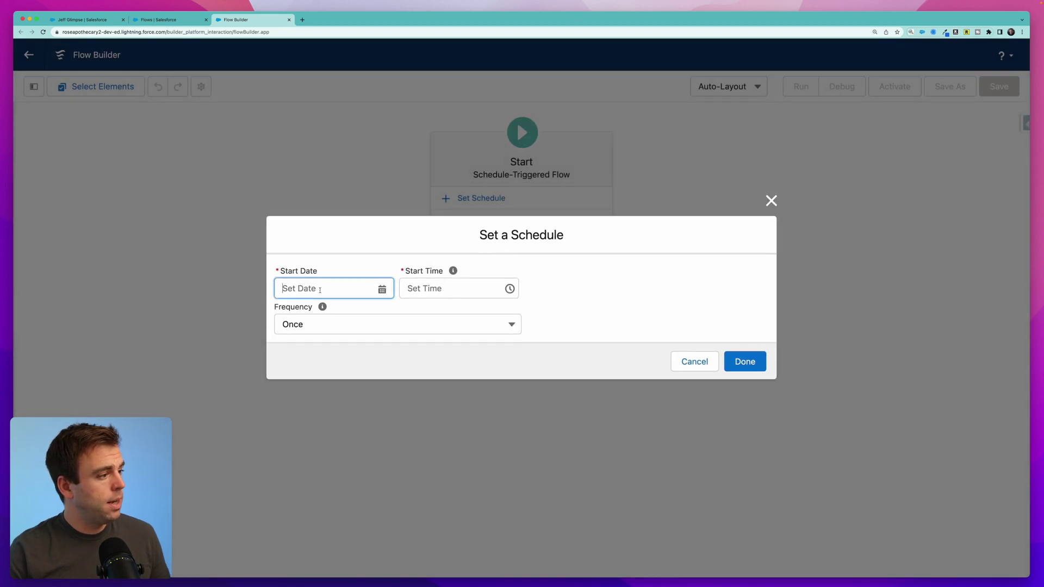
{"action": "left_click", "coordinate": [361, 442]}
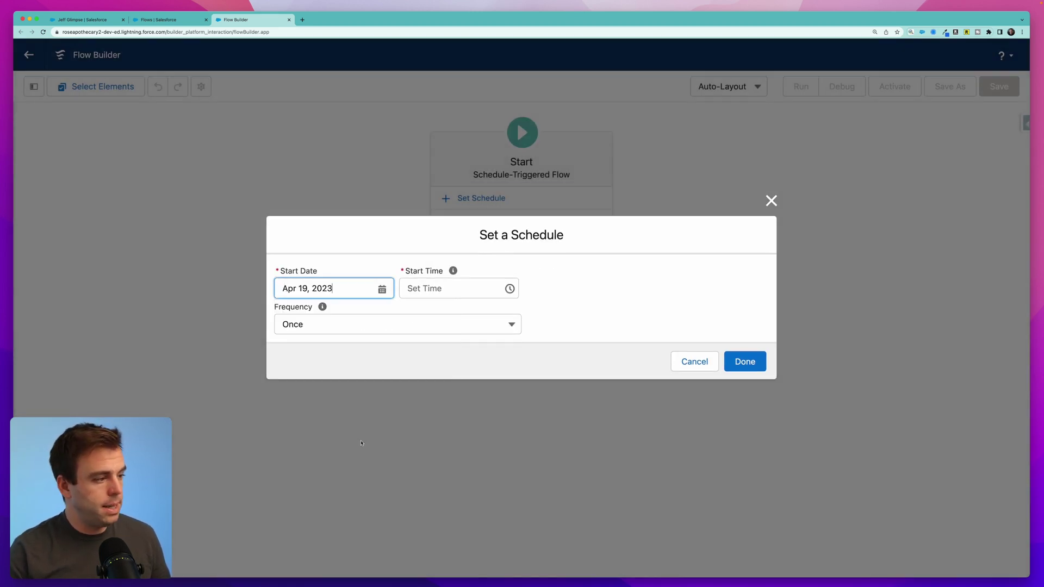
{"action": "left_click", "coordinate": [459, 294]}
{"action": "scroll", "coordinate": [443, 369], "scroll_direction": "down", "scroll_amount": 3}
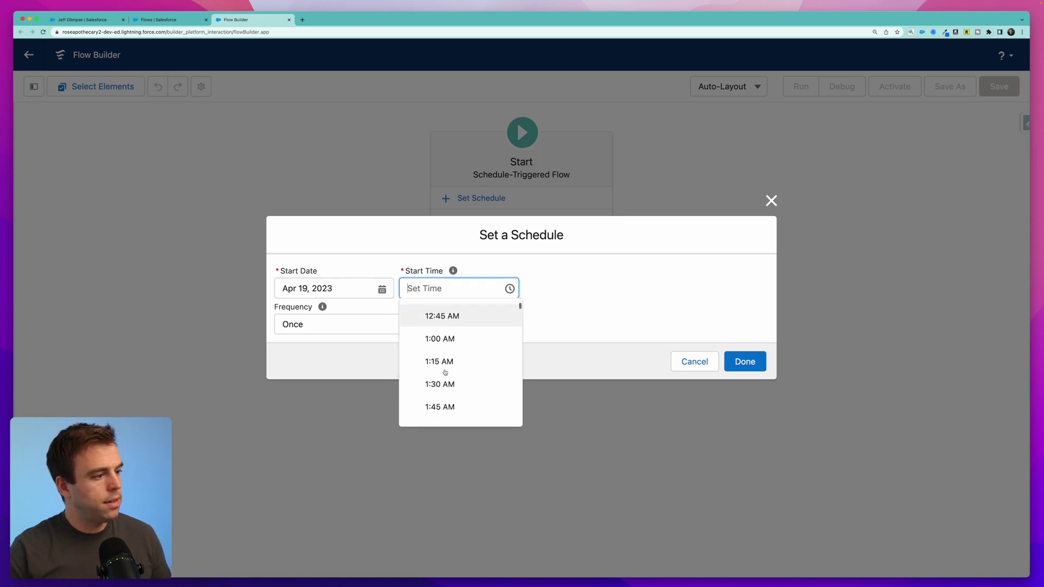
{"action": "scroll", "coordinate": [445, 372], "scroll_direction": "down", "scroll_amount": 7}
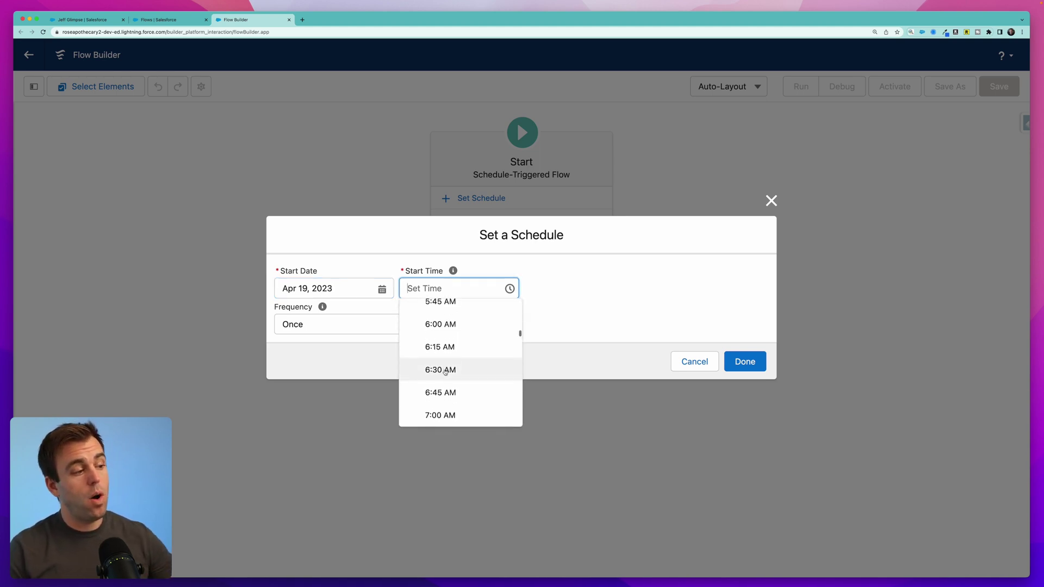
{"action": "scroll", "coordinate": [445, 372], "scroll_direction": "down", "scroll_amount": 3}
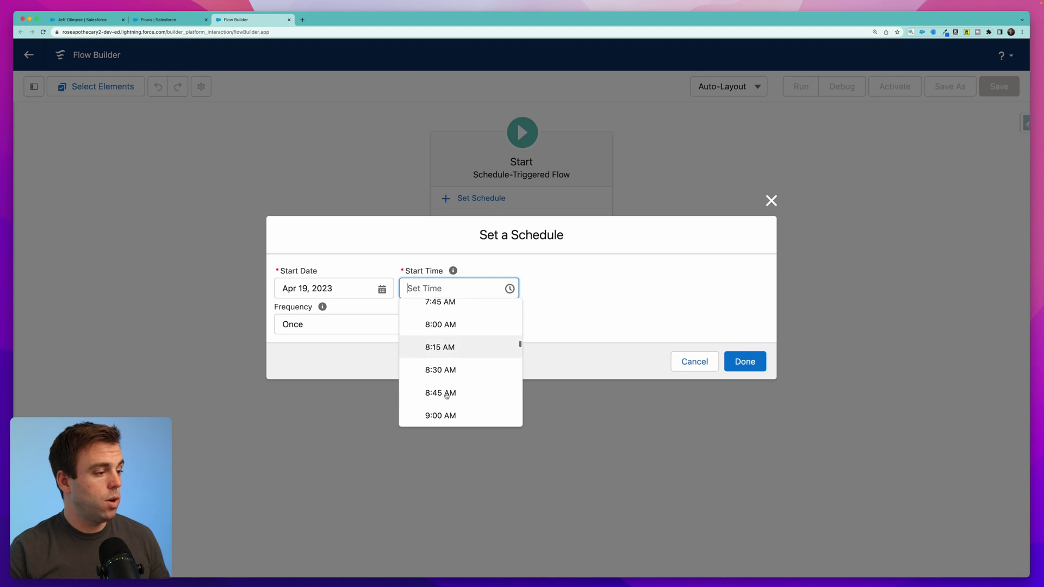
{"action": "left_click", "coordinate": [450, 375]}
{"action": "left_click", "coordinate": [369, 325]}
{"action": "left_click", "coordinate": [309, 372]}
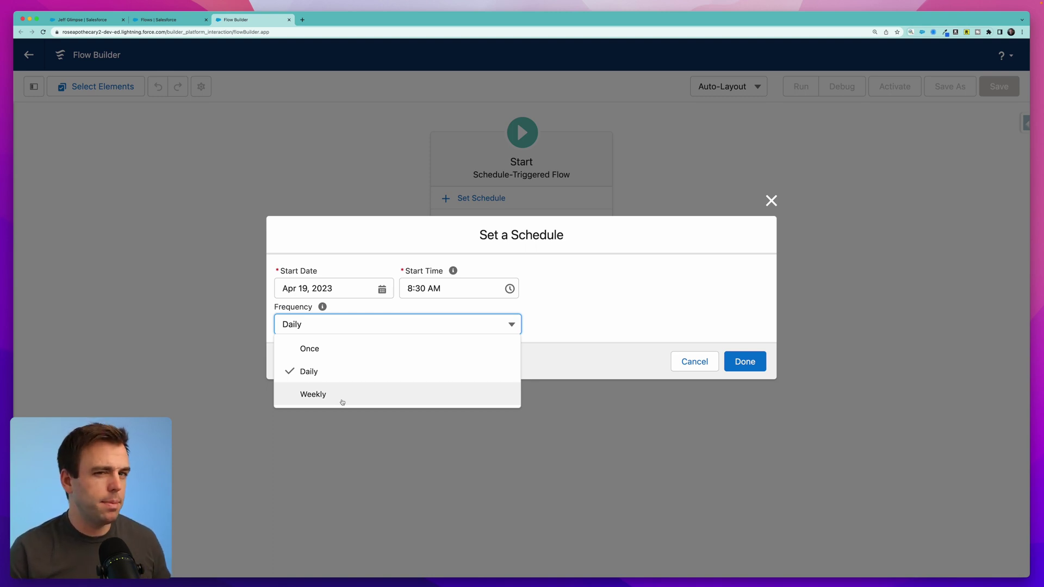
{"action": "left_click", "coordinate": [745, 362]}
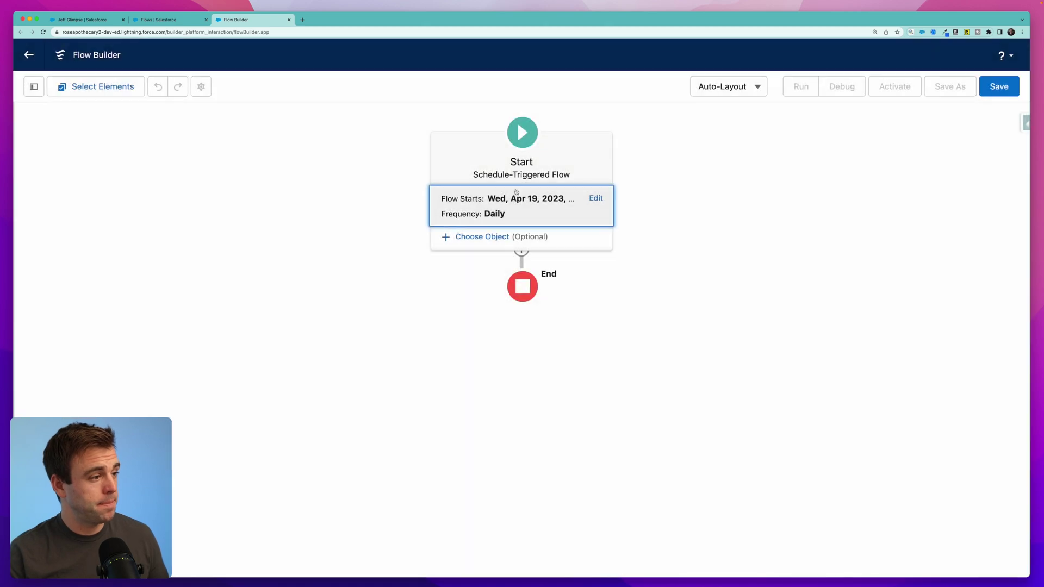
Step: Set the flow to run on the Lead object
{"action": "left_click", "coordinate": [484, 240]}
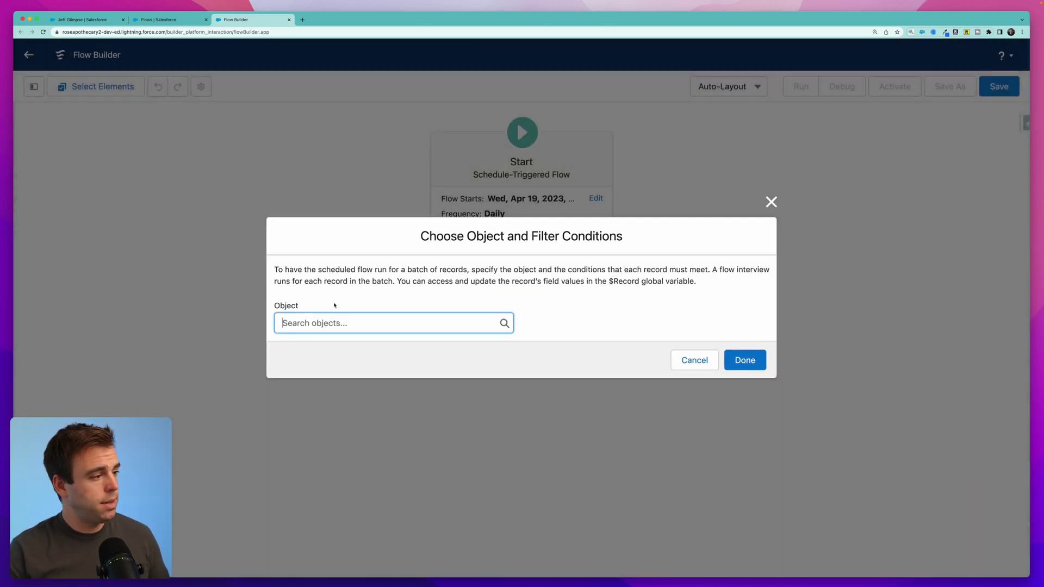
{"action": "left_click", "coordinate": [333, 324]}
{"action": "type", "text": "lead"}
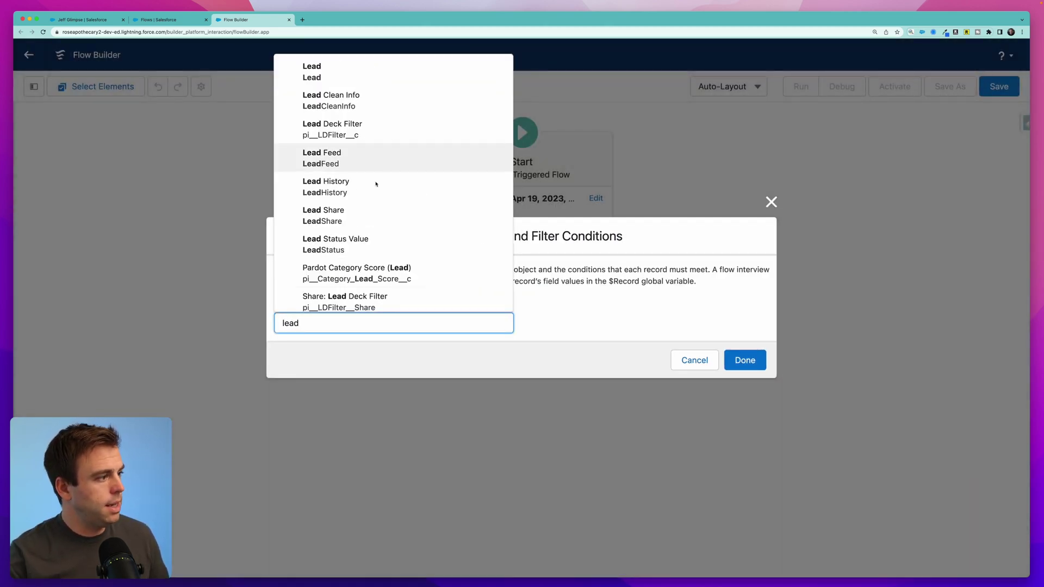
{"action": "key", "text": "Return"}
Step: Filter leads on Days_Since_Modified__c Greater Than 7 and confirm the conditions
{"action": "left_click", "coordinate": [342, 356]}
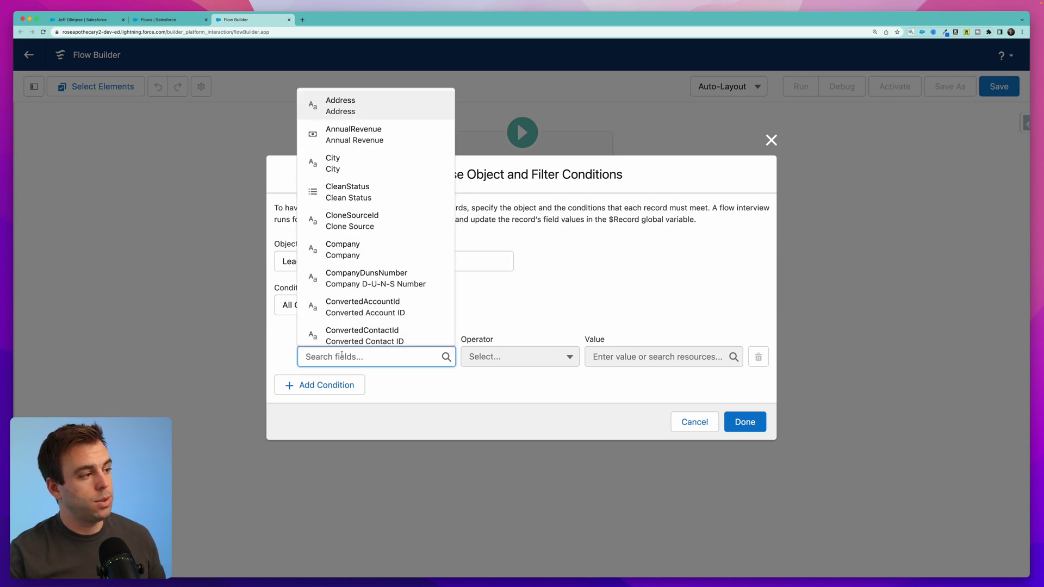
{"action": "type", "text": "days"}
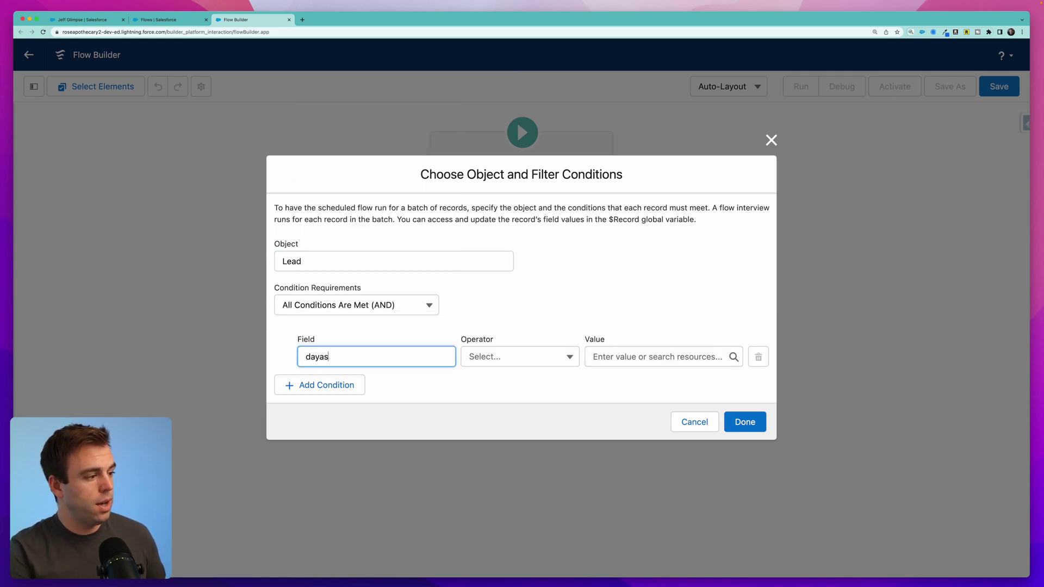
{"action": "left_click", "coordinate": [381, 389]}
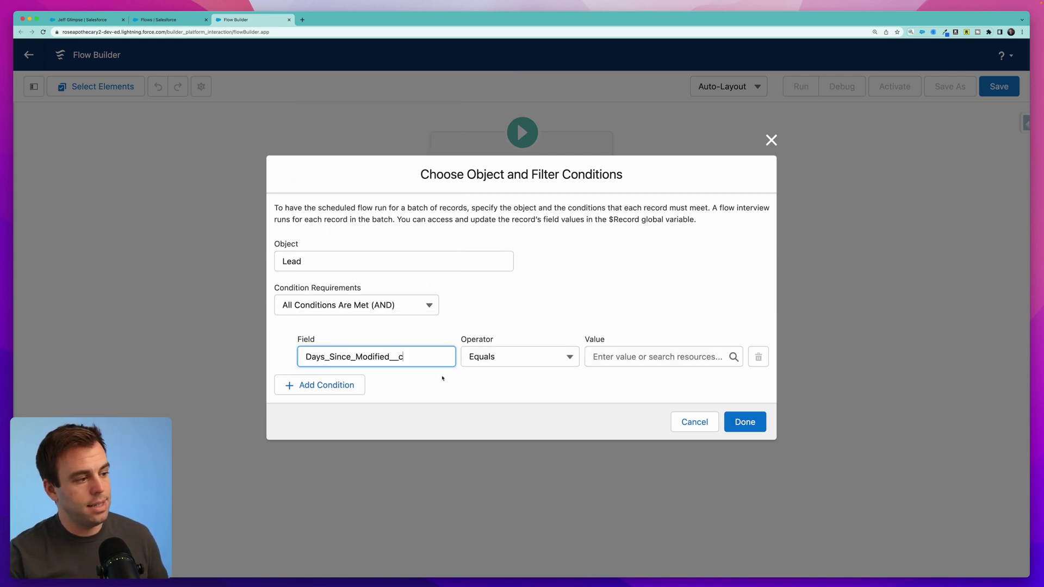
{"action": "left_click", "coordinate": [538, 362]}
{"action": "left_click", "coordinate": [526, 426]}
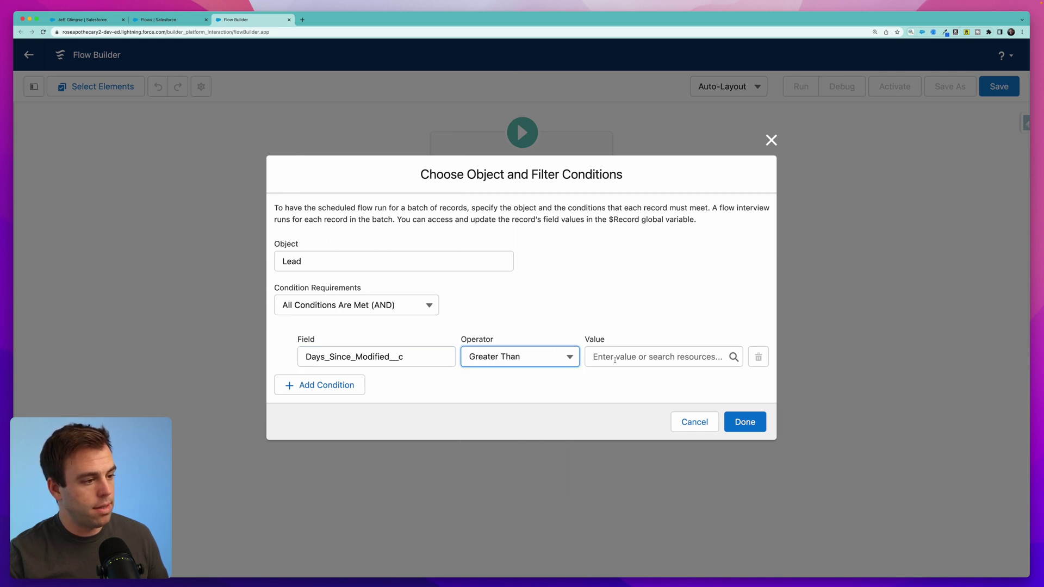
{"action": "left_click", "coordinate": [615, 358]}
{"action": "type", "text": "7"}
{"action": "left_click", "coordinate": [655, 391]}
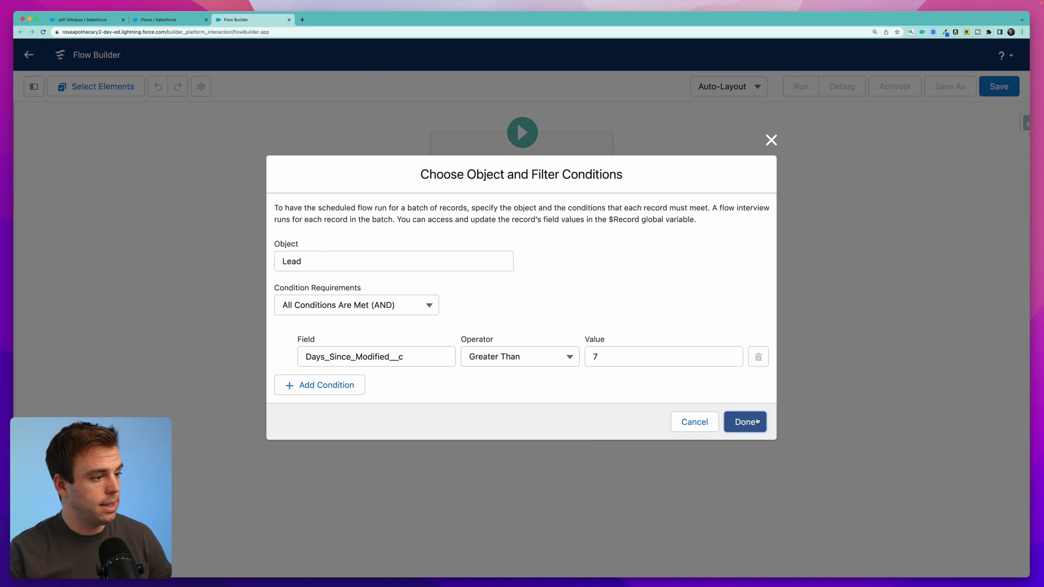
{"action": "left_click", "coordinate": [746, 423]}
{"action": "left_click", "coordinate": [520, 168]}
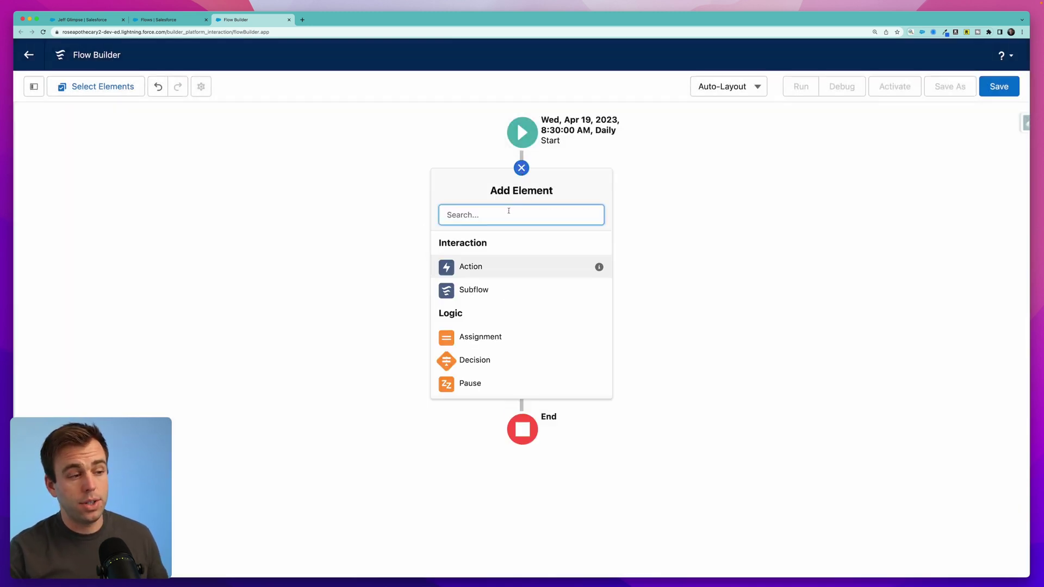
Step: Add a Send Email action with the label 'Send Email Reminder to Lead Owner'
{"action": "type", "text": "send"}
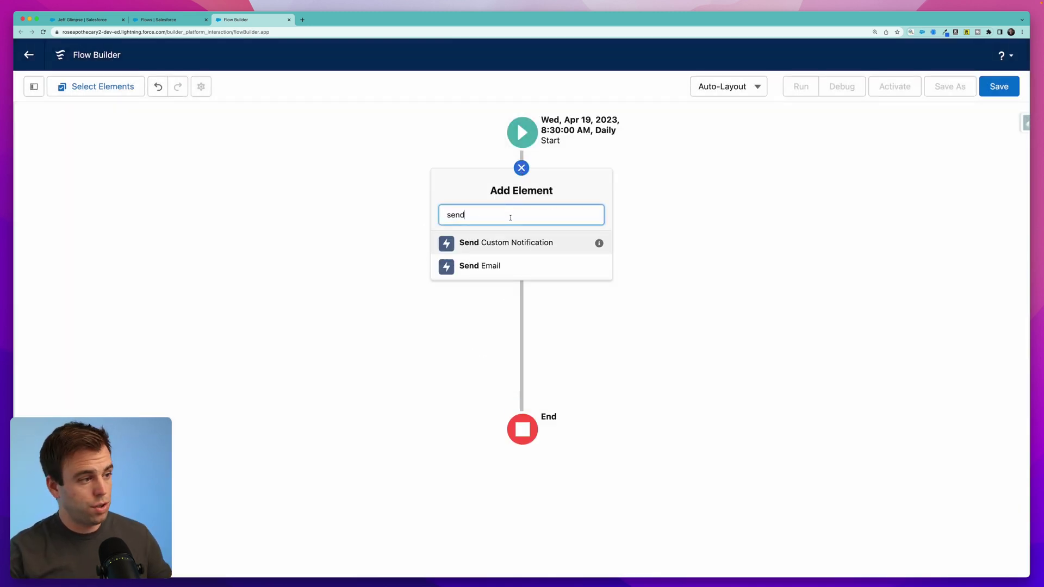
{"action": "left_click", "coordinate": [498, 266]}
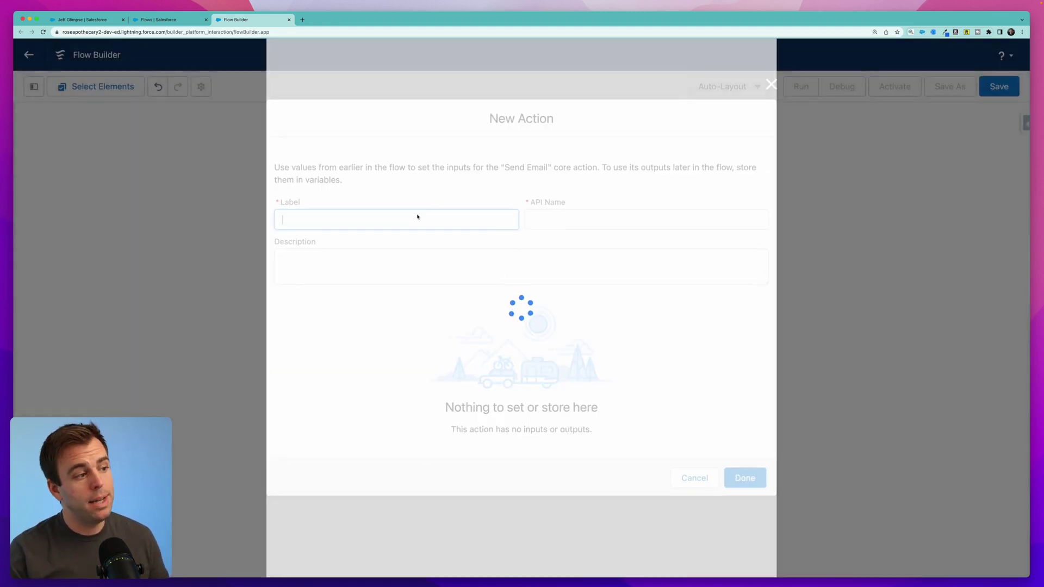
{"action": "type", "text": "Send Email Reminder to Lead Owner"}
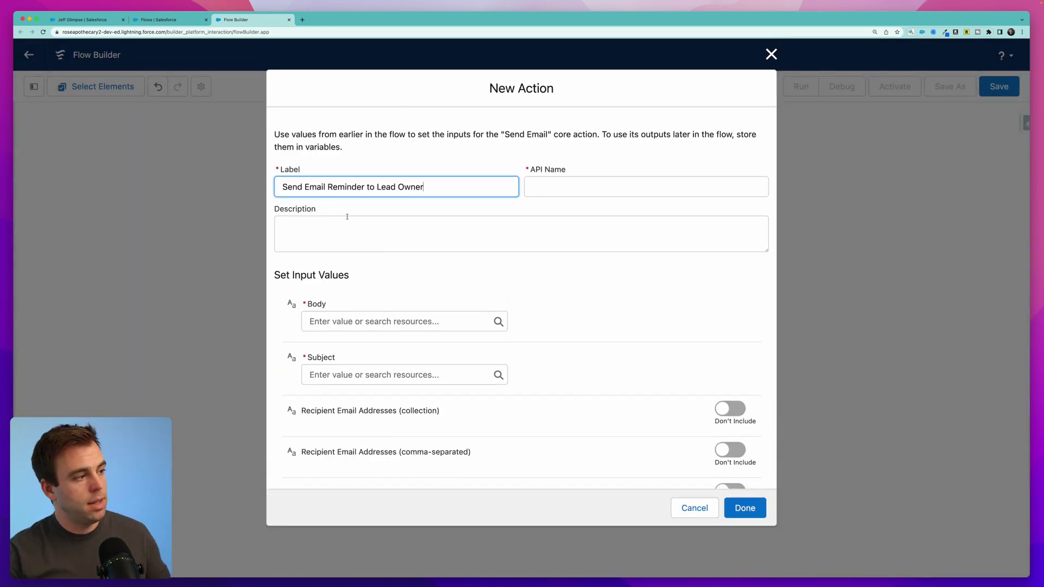
{"action": "left_click", "coordinate": [349, 246]}
{"action": "scroll", "coordinate": [348, 247], "scroll_direction": "down", "scroll_amount": 5}
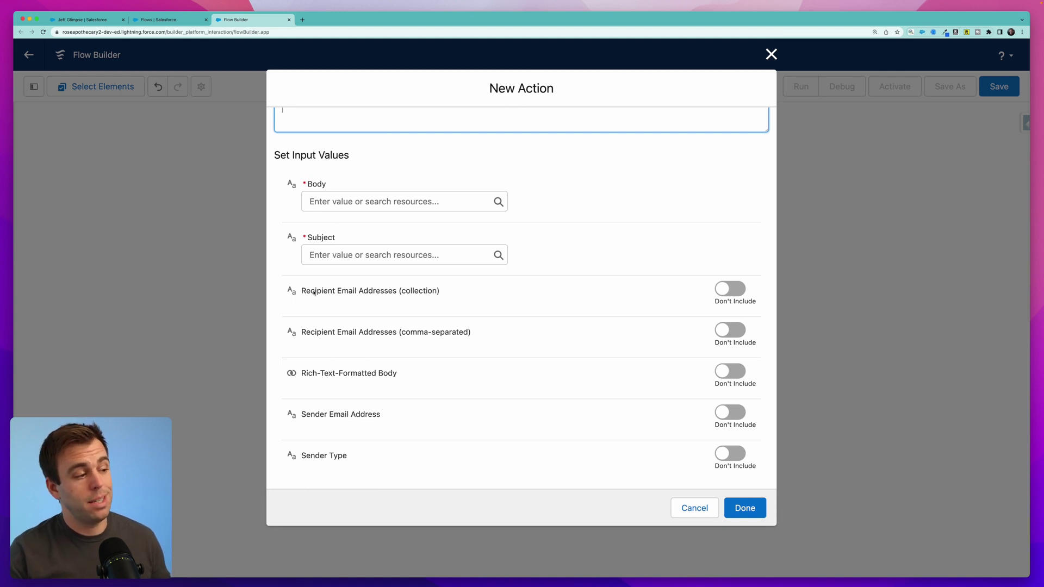
{"action": "left_click_drag", "start_coordinate": [303, 292], "coordinate": [328, 292]}
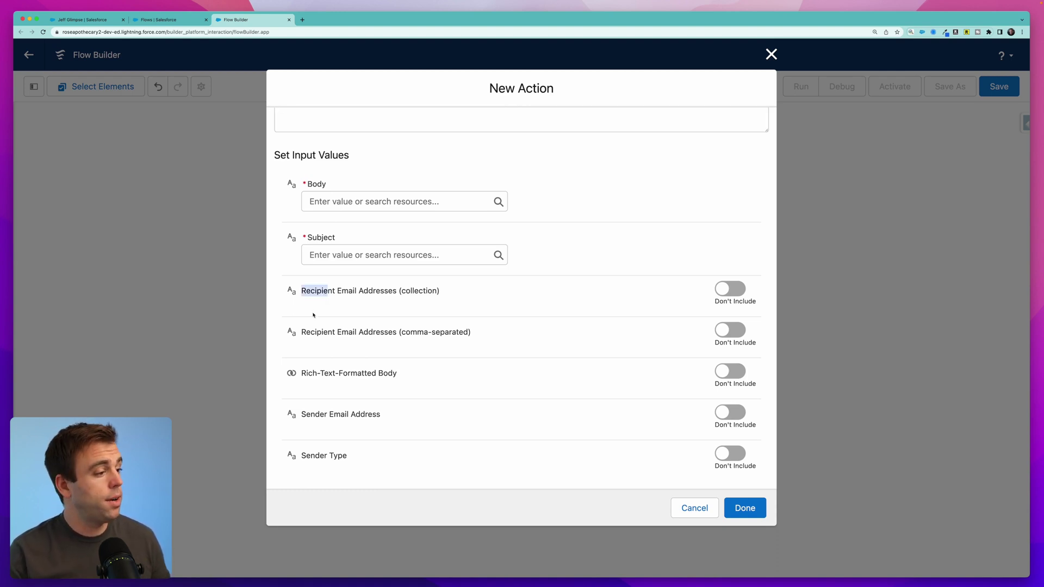
{"action": "left_click", "coordinate": [359, 345]}
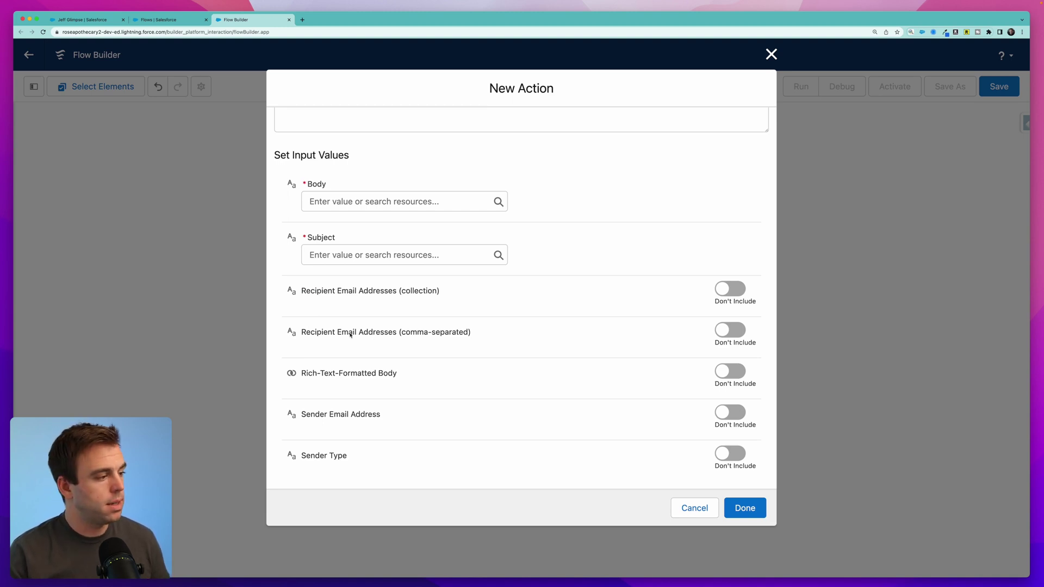
Step: Send the email to the lead owner's address, {!$Record.Owner:User.Email}
{"action": "left_click", "coordinate": [727, 336]}
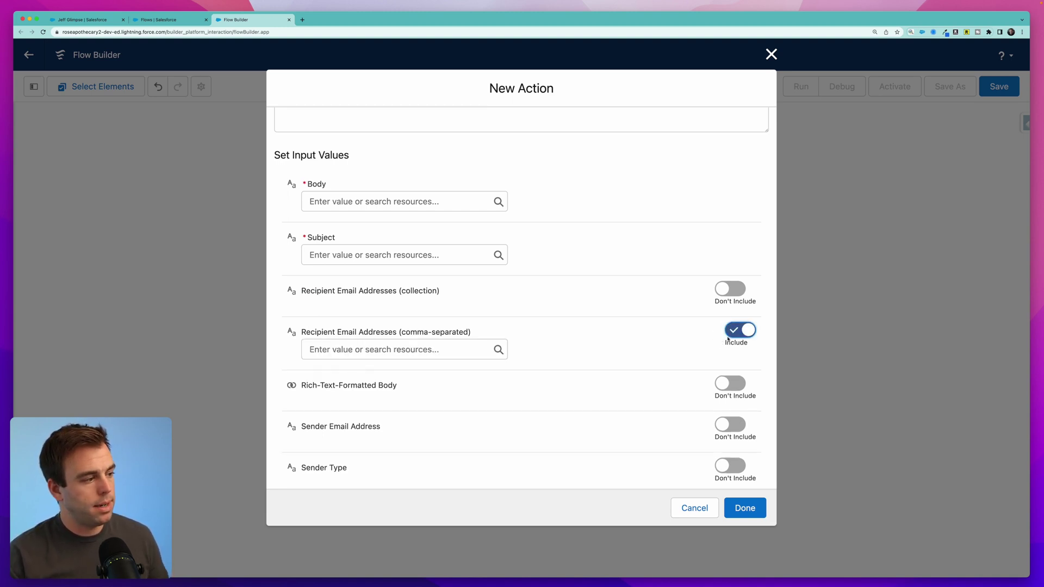
{"action": "left_click", "coordinate": [373, 348]}
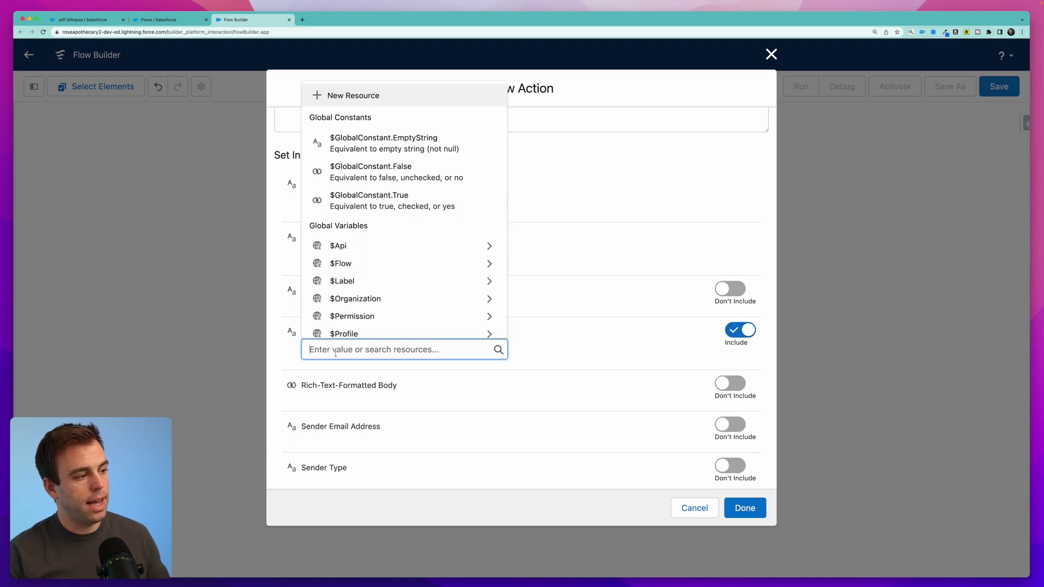
{"action": "scroll", "coordinate": [367, 247], "scroll_direction": "down", "scroll_amount": 3}
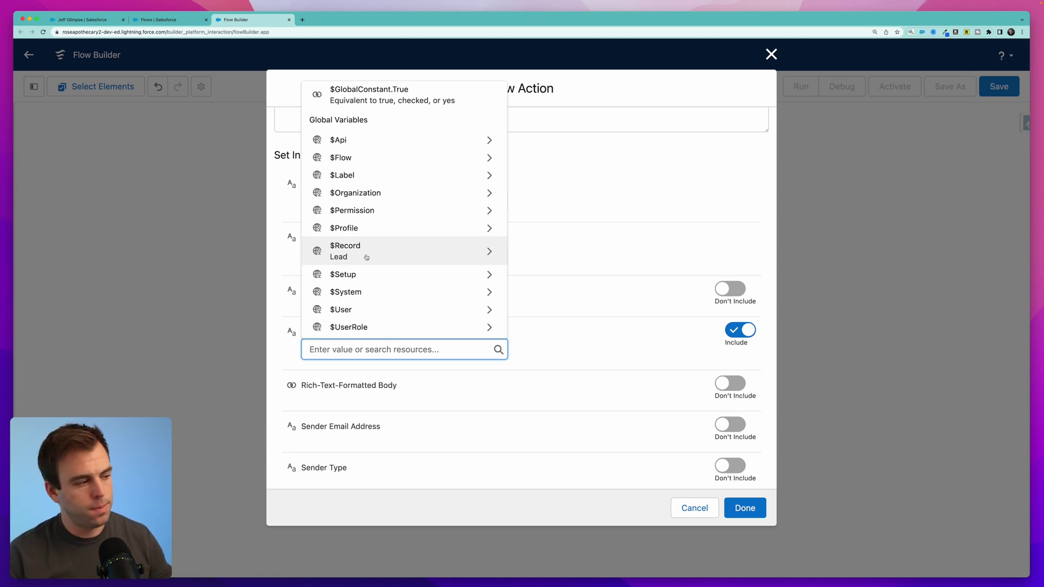
{"action": "left_click", "coordinate": [366, 256]}
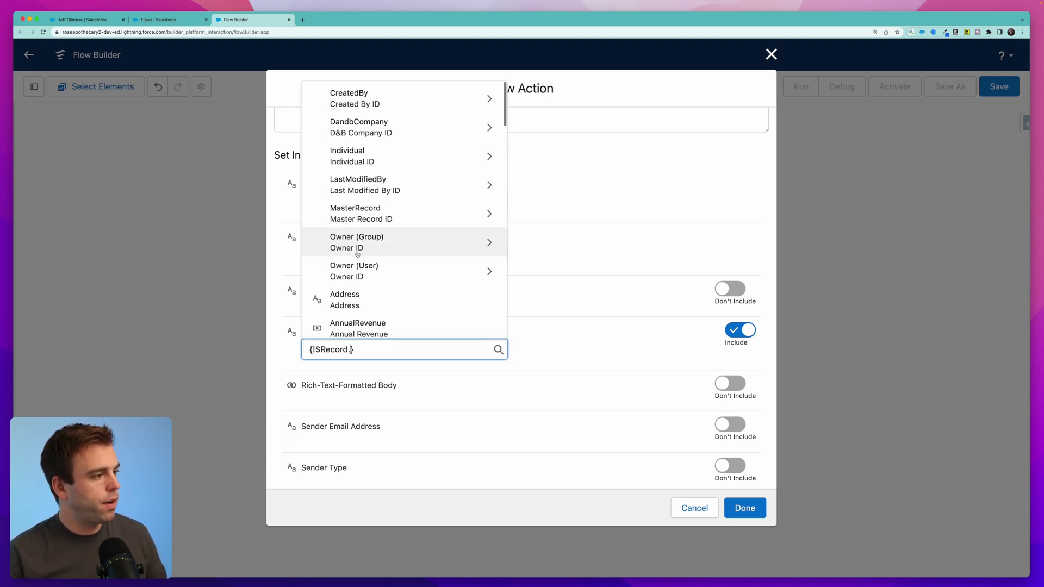
{"action": "type", "text": "owner"}
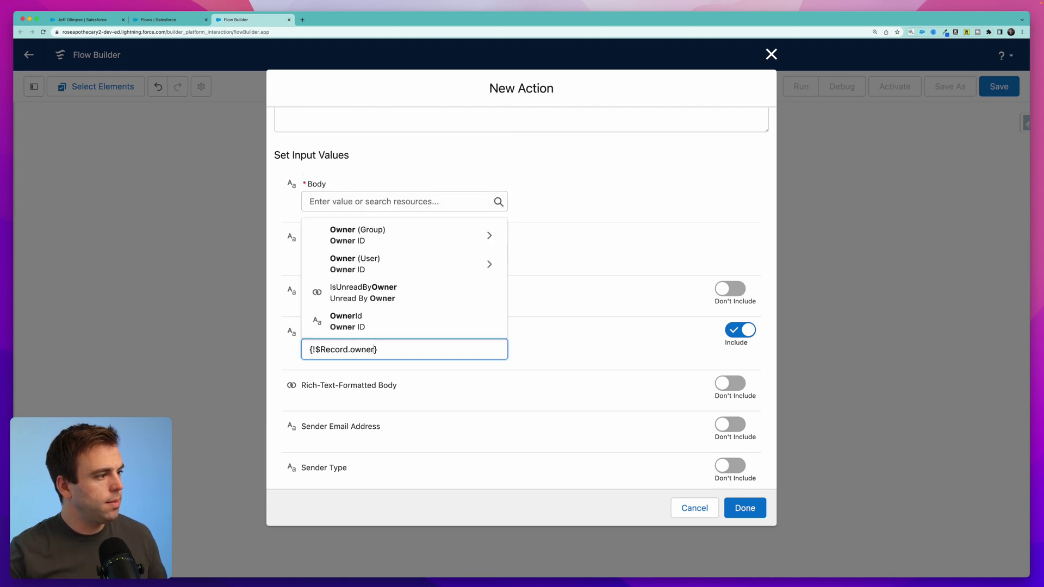
{"action": "left_click", "coordinate": [359, 264]}
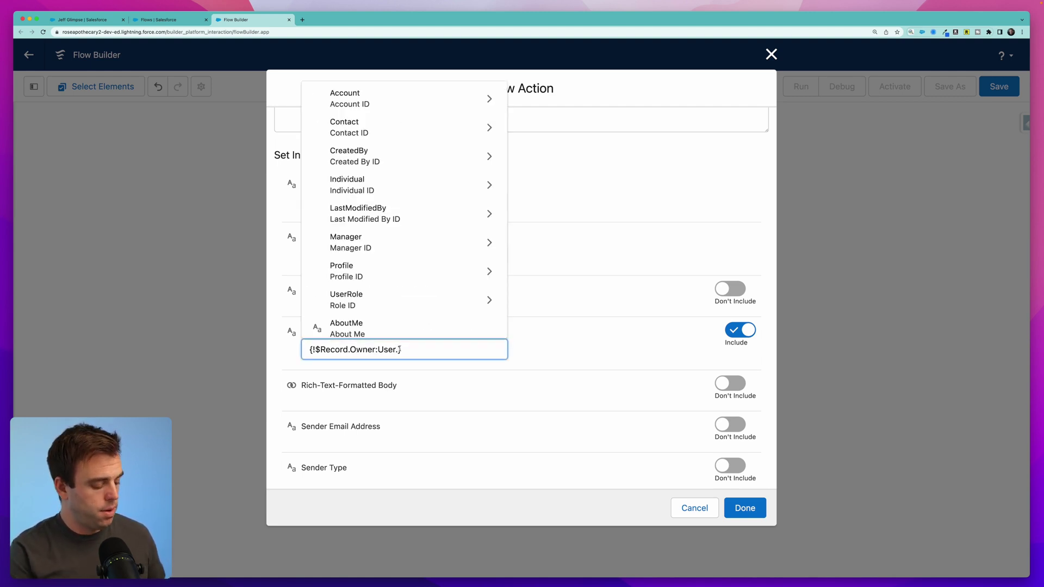
{"action": "type", "text": "email"}
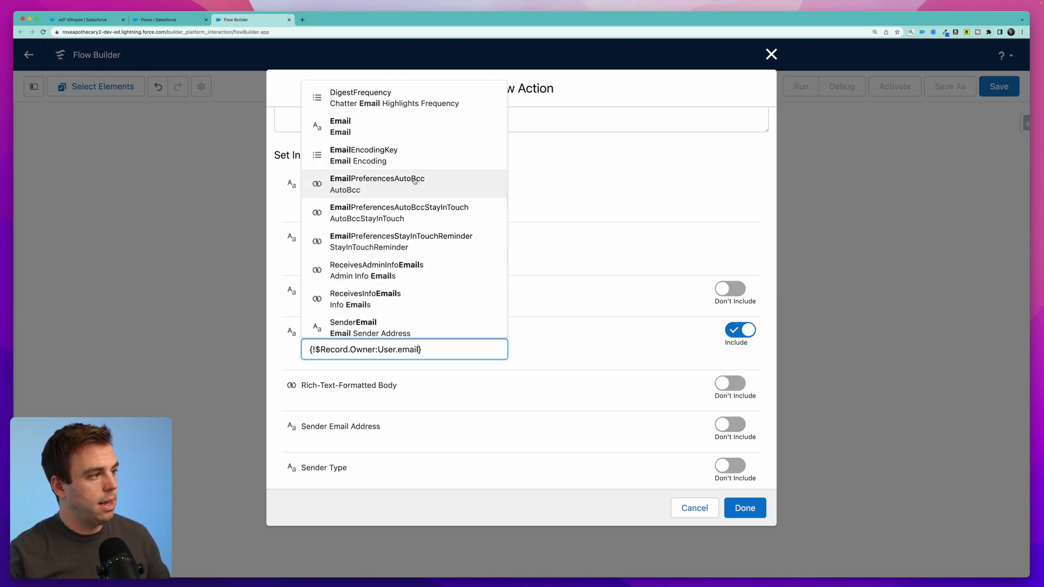
{"action": "left_click", "coordinate": [412, 128]}
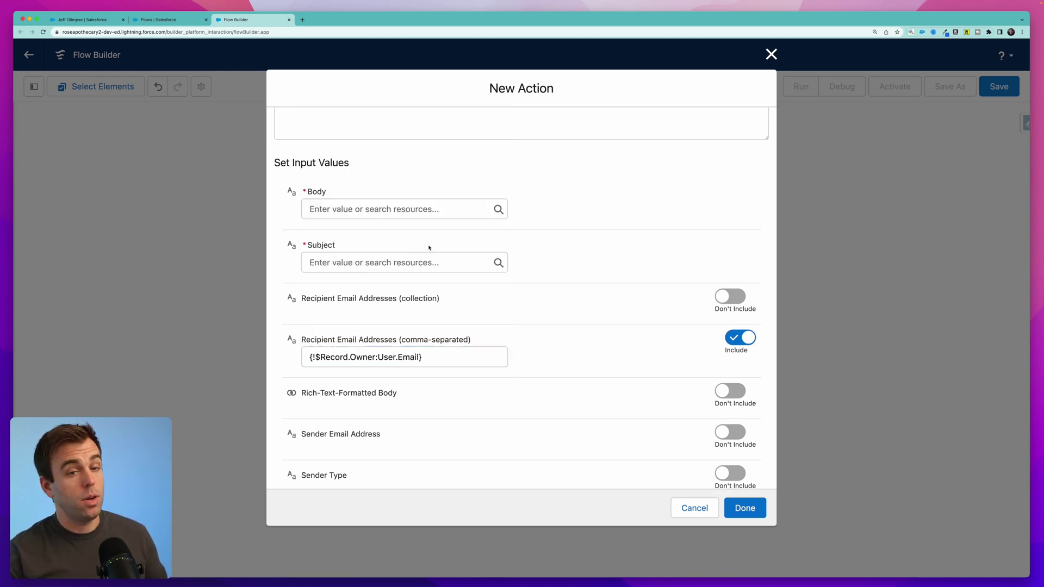
Step: Set the email subject to 'Overdue Lead'
{"action": "left_click", "coordinate": [348, 264]}
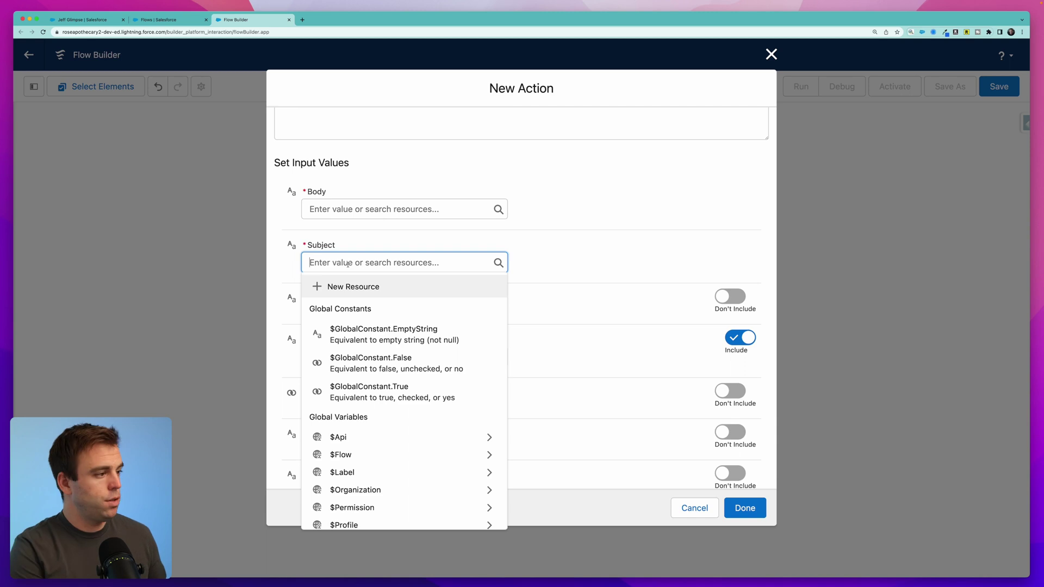
{"action": "type", "text": "E"}
{"action": "key", "text": "BackSpace"}
{"action": "type", "text": "Overdue Lead"}
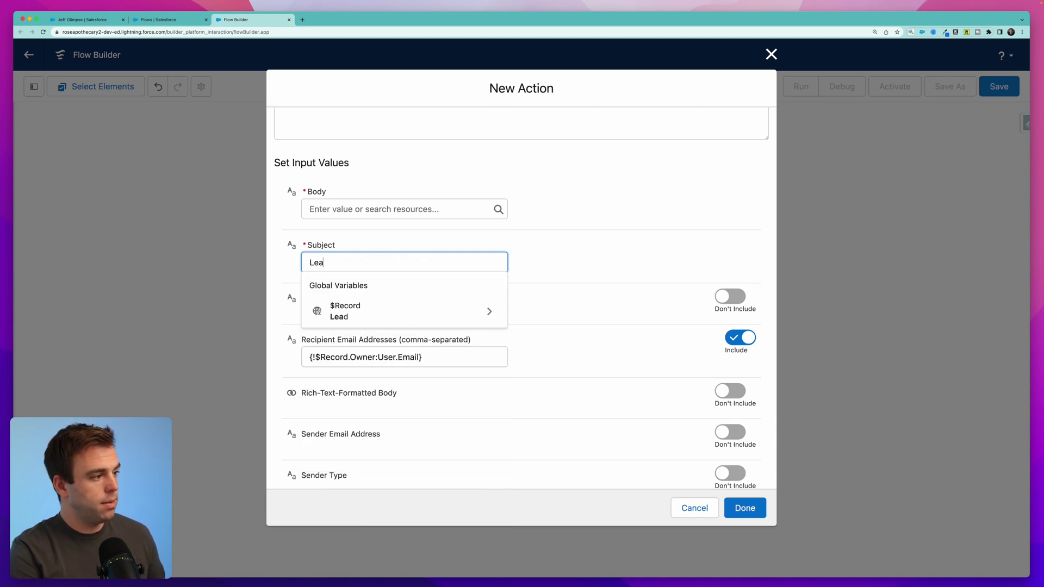
{"action": "left_click", "coordinate": [371, 210]}
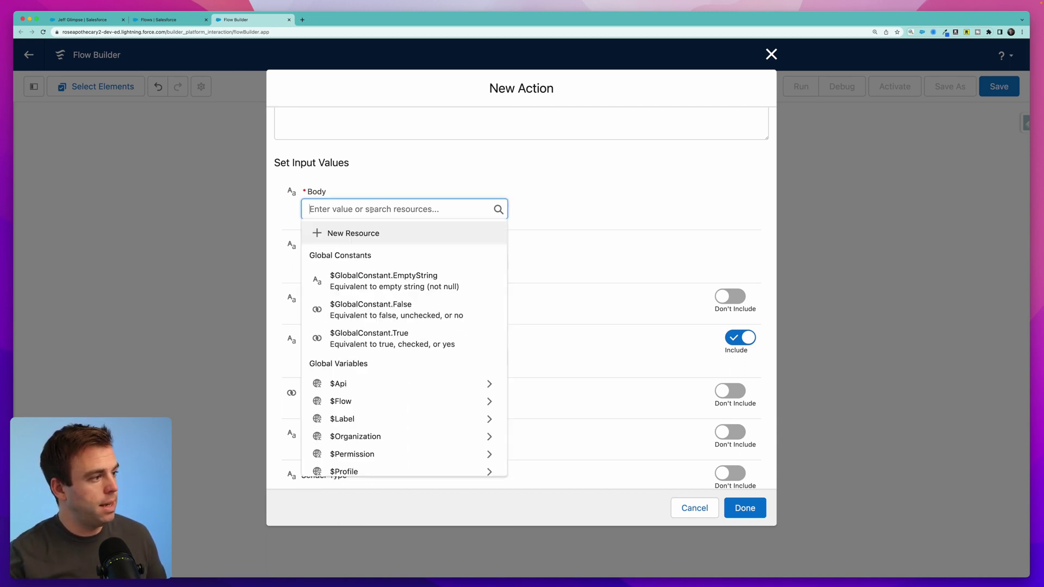
Step: Create a new Text Template resource with API name EmailBody
{"action": "left_click", "coordinate": [354, 240]}
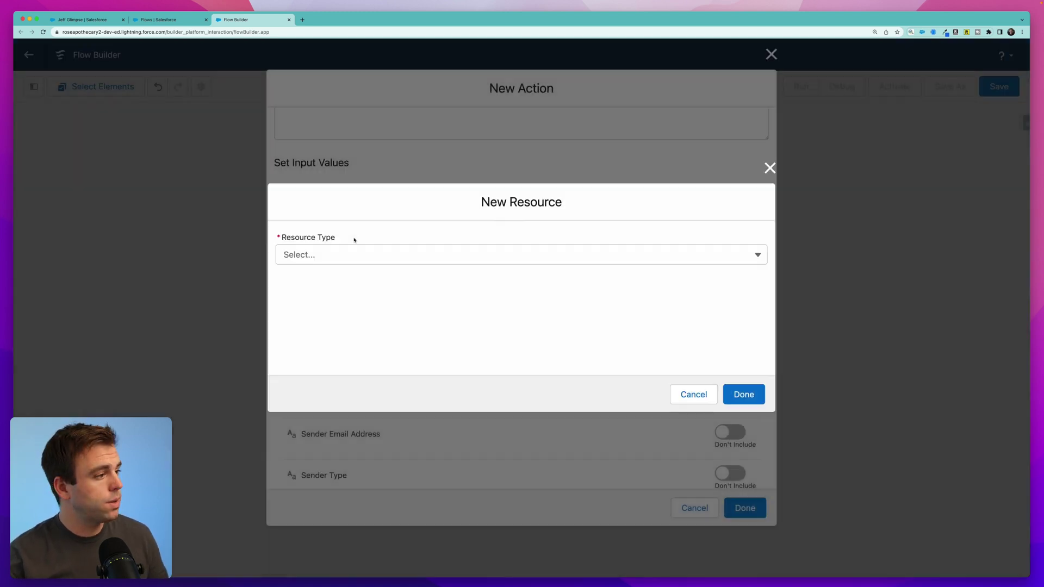
{"action": "left_click", "coordinate": [314, 256]}
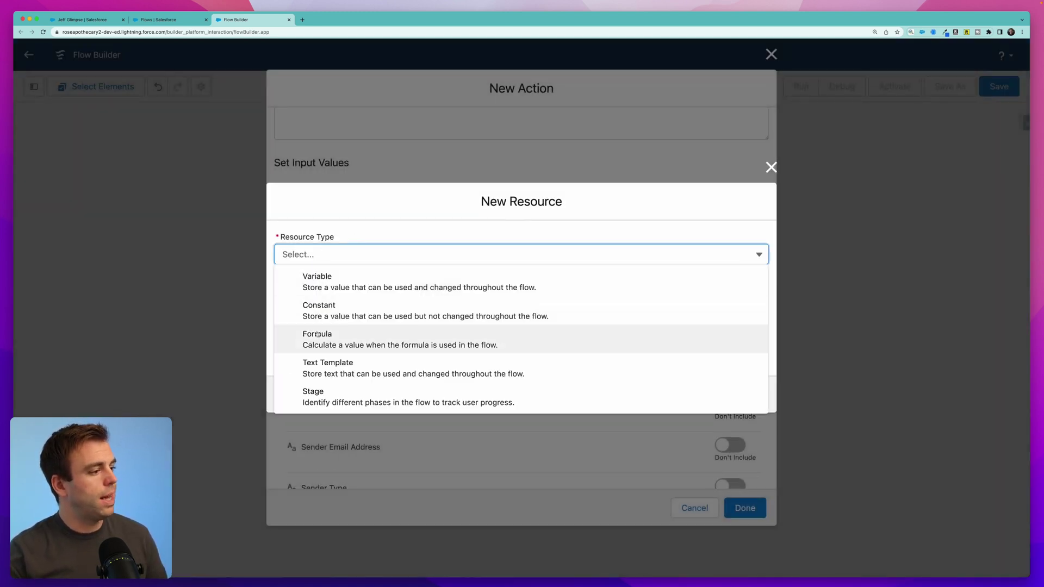
{"action": "left_click", "coordinate": [352, 364]}
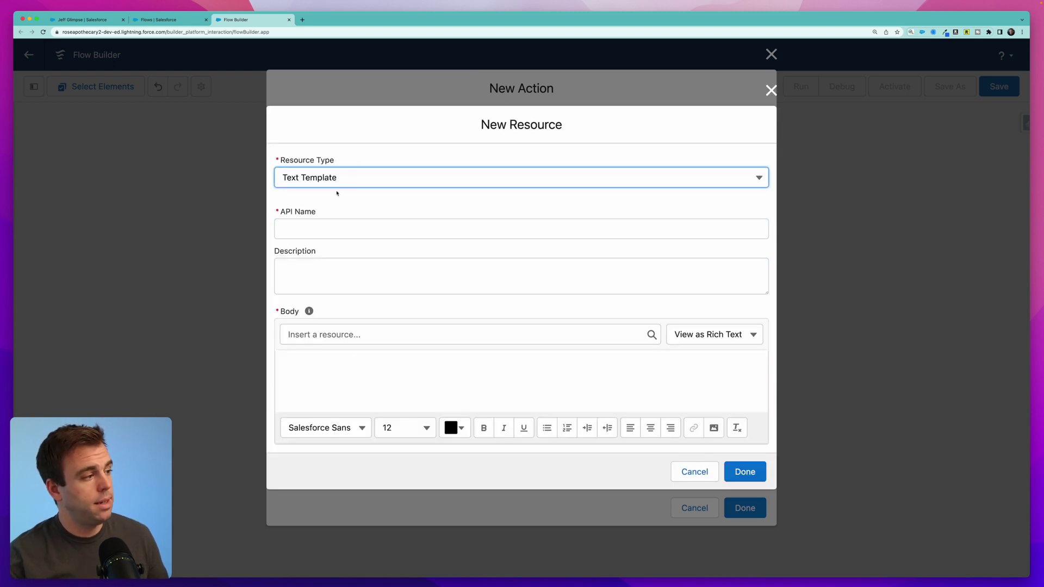
{"action": "left_click", "coordinate": [310, 225]}
{"action": "type", "text": "Em"}
{"action": "key", "text": "BackSpace"}
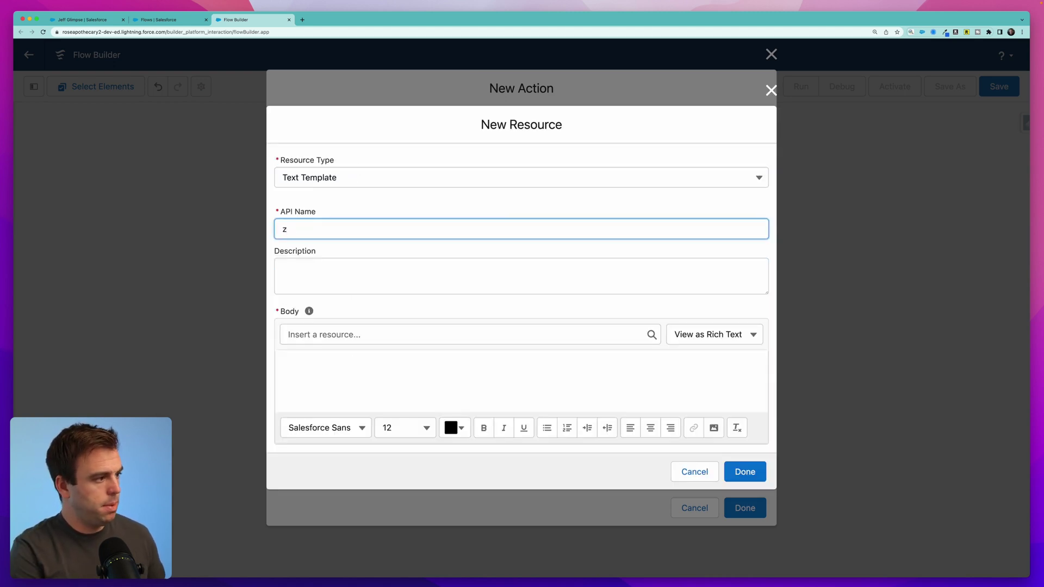
{"action": "type", "text": "mailBody"}
Step: Write the body 'You forgot this lead {!$Record.FirstName}{!$Record.LastName}!' and confirm the template
{"action": "left_click", "coordinate": [352, 369]}
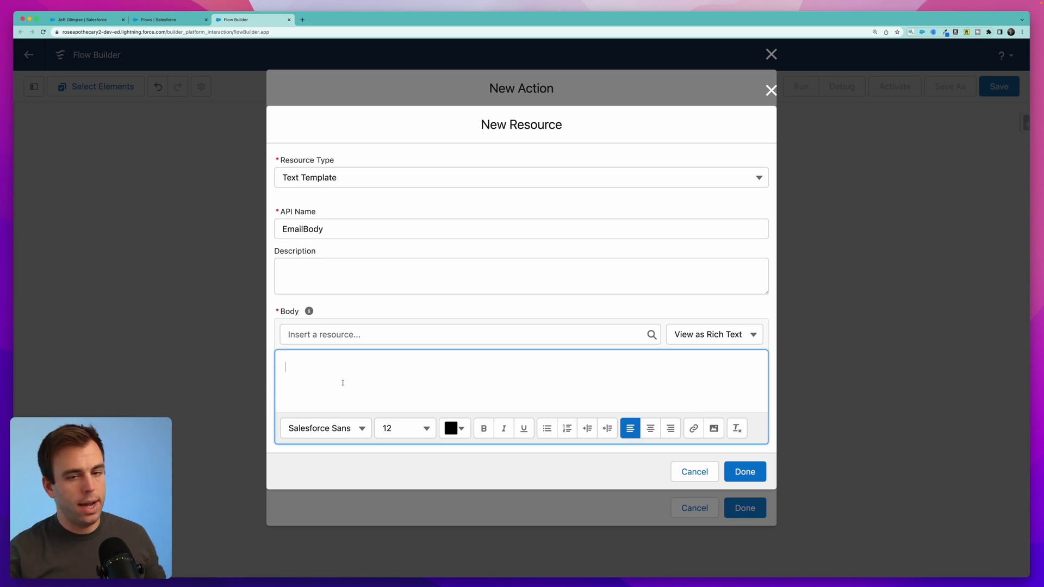
{"action": "left_click", "coordinate": [373, 336]}
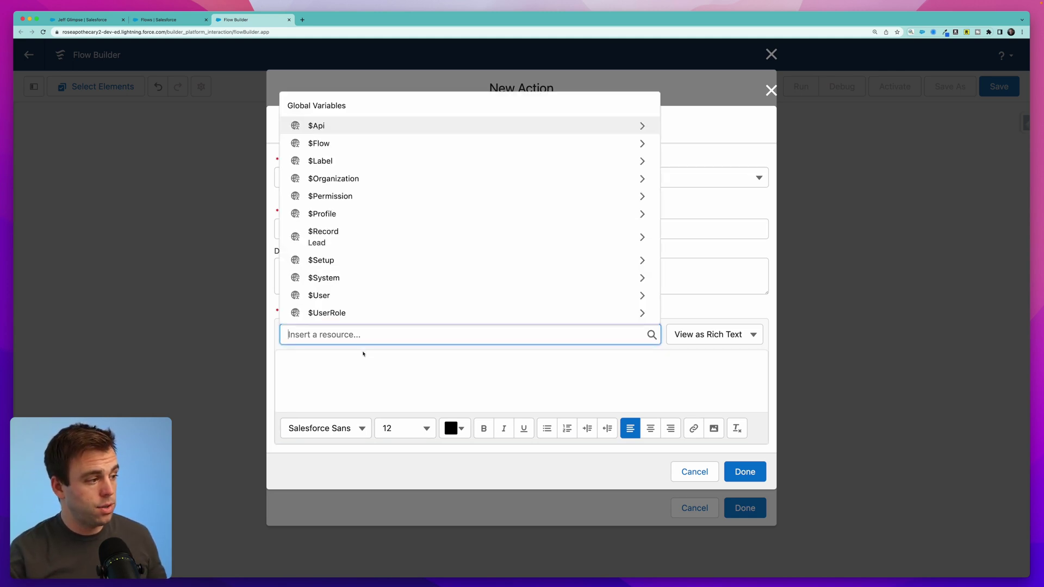
{"action": "left_click", "coordinate": [355, 235]}
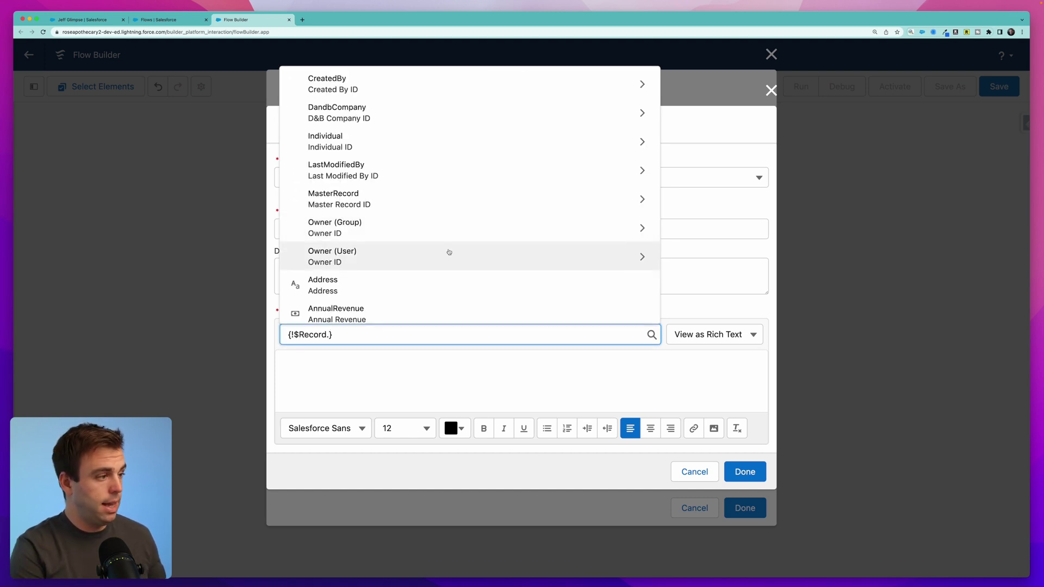
{"action": "type", "text": "name"}
{"action": "left_click", "coordinate": [327, 249]}
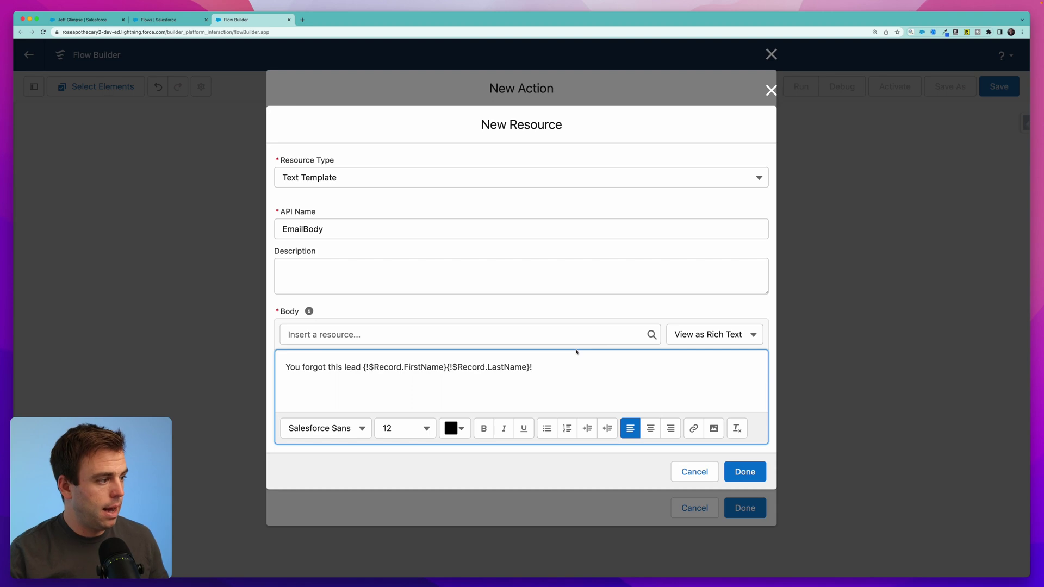
{"action": "left_click", "coordinate": [746, 472]}
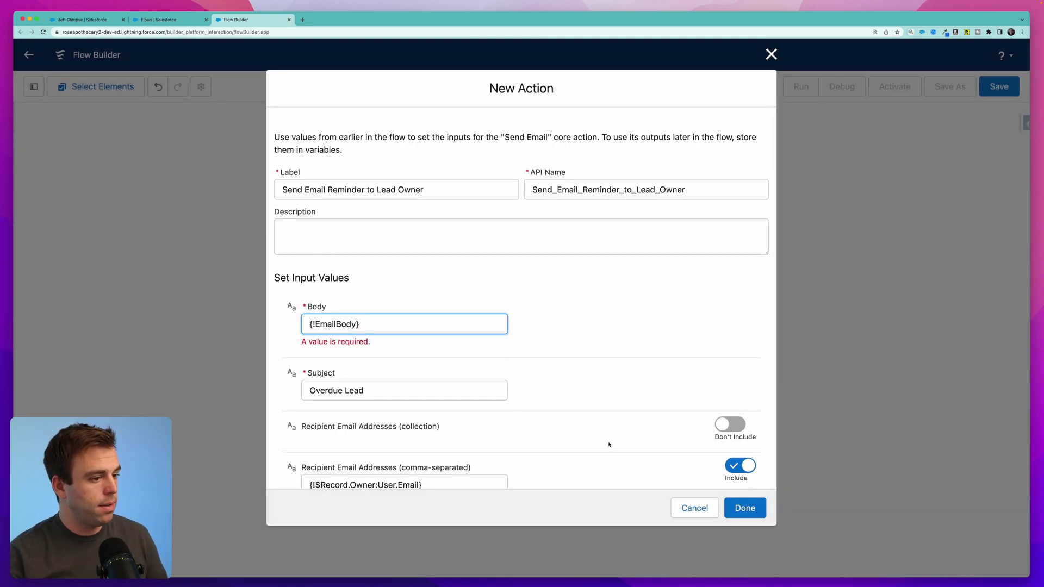
Step: Set the rich-text body flag to {!$GlobalConstant.True} and finish the Send Email action
{"action": "scroll", "coordinate": [610, 445], "scroll_direction": "down", "scroll_amount": 5}
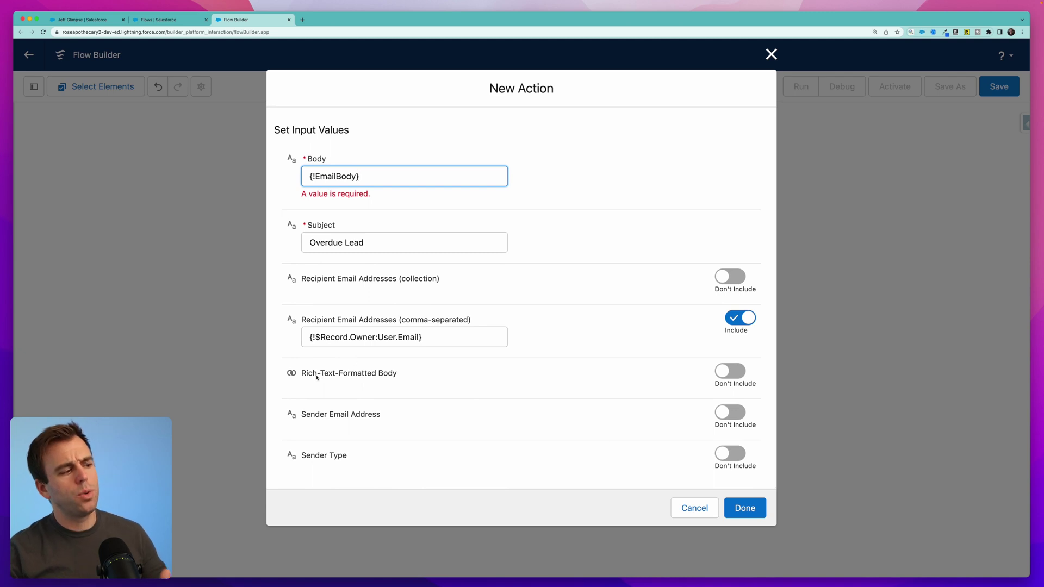
{"action": "left_click", "coordinate": [741, 373]}
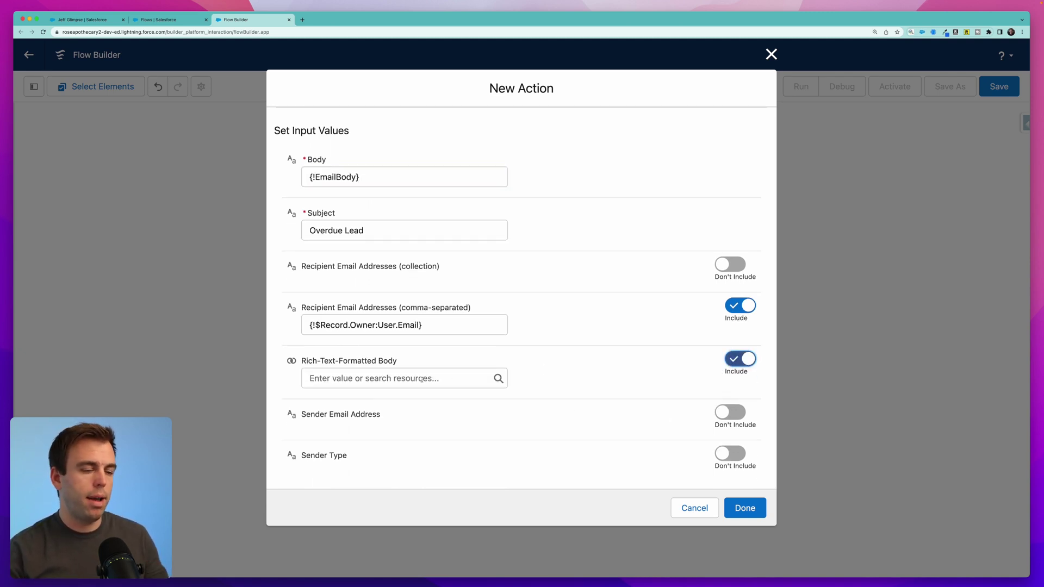
{"action": "left_click", "coordinate": [423, 379]}
{"action": "left_click", "coordinate": [413, 198]}
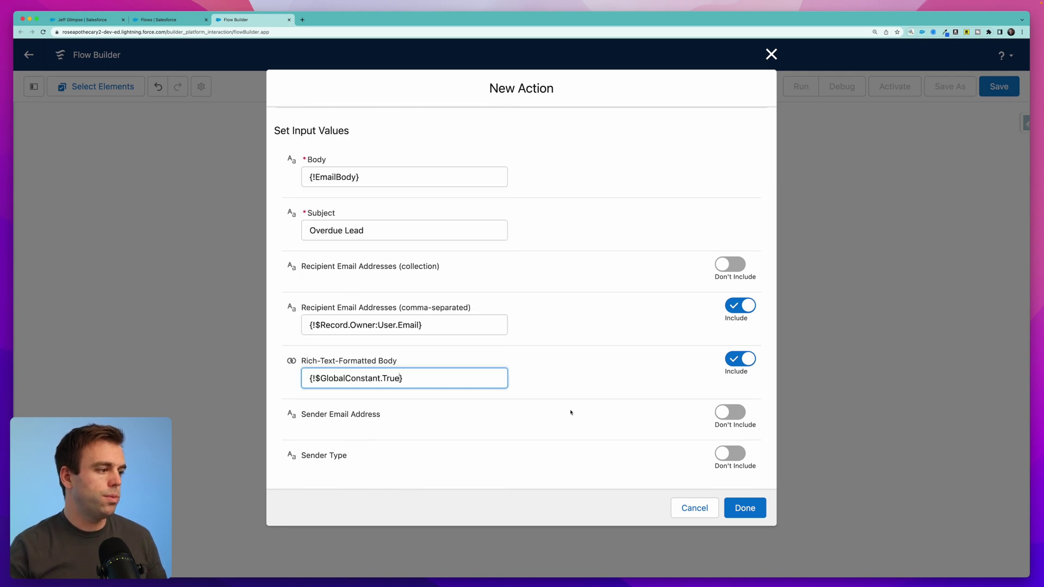
{"action": "left_click", "coordinate": [745, 508]}
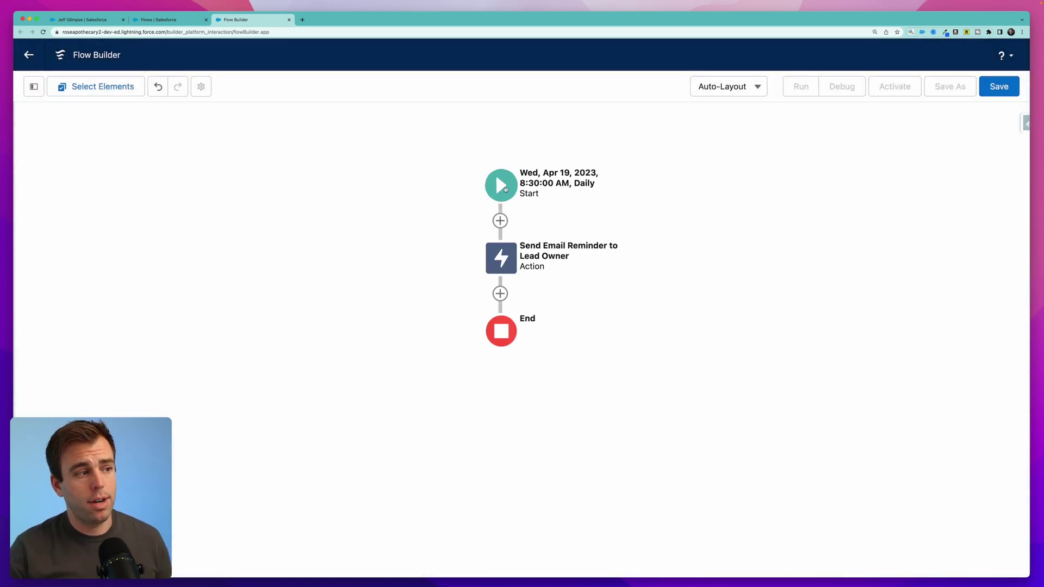
{"action": "left_click", "coordinate": [505, 188]}
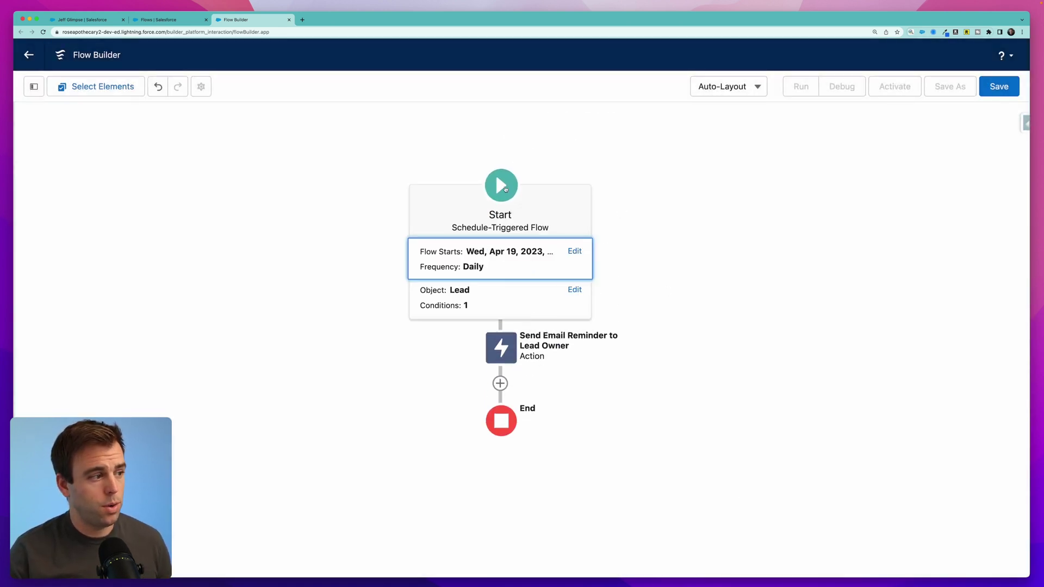
Step: Add a second Start filter condition: Status Equals Working - Contacted
{"action": "left_click", "coordinate": [487, 305]}
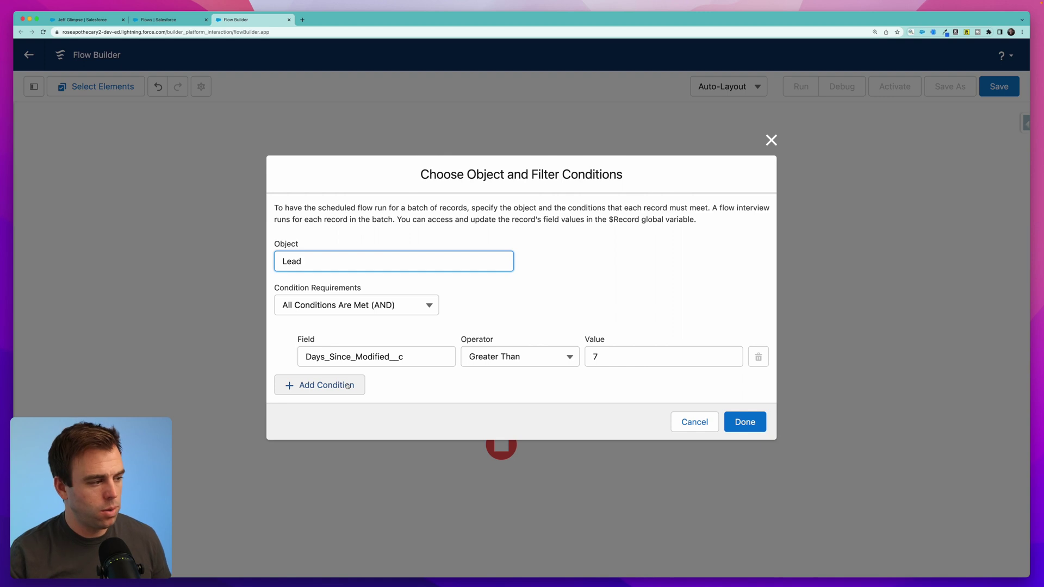
{"action": "left_click", "coordinate": [347, 385]}
{"action": "left_click", "coordinate": [353, 381]}
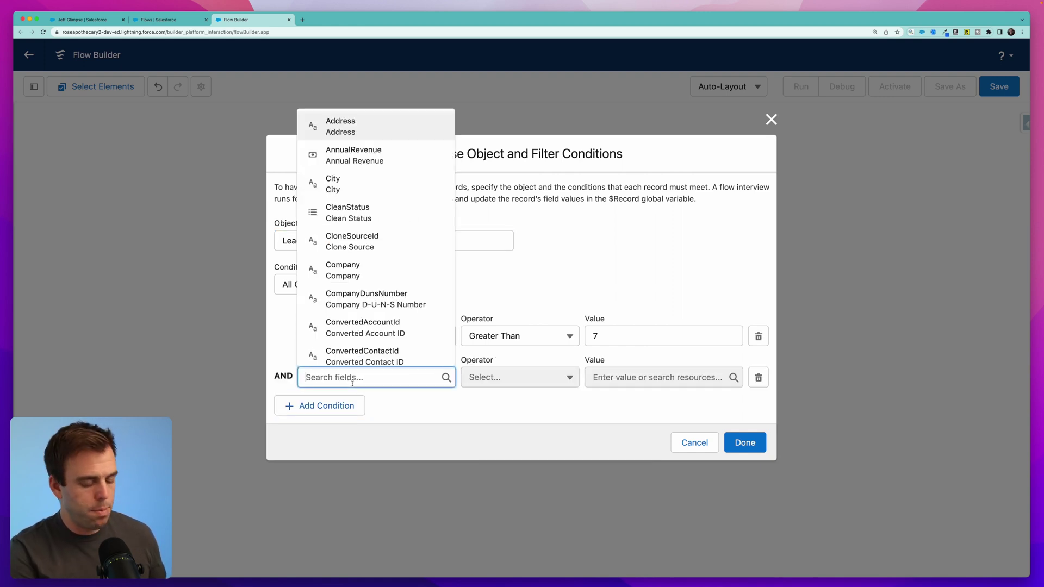
{"action": "type", "text": "statu"}
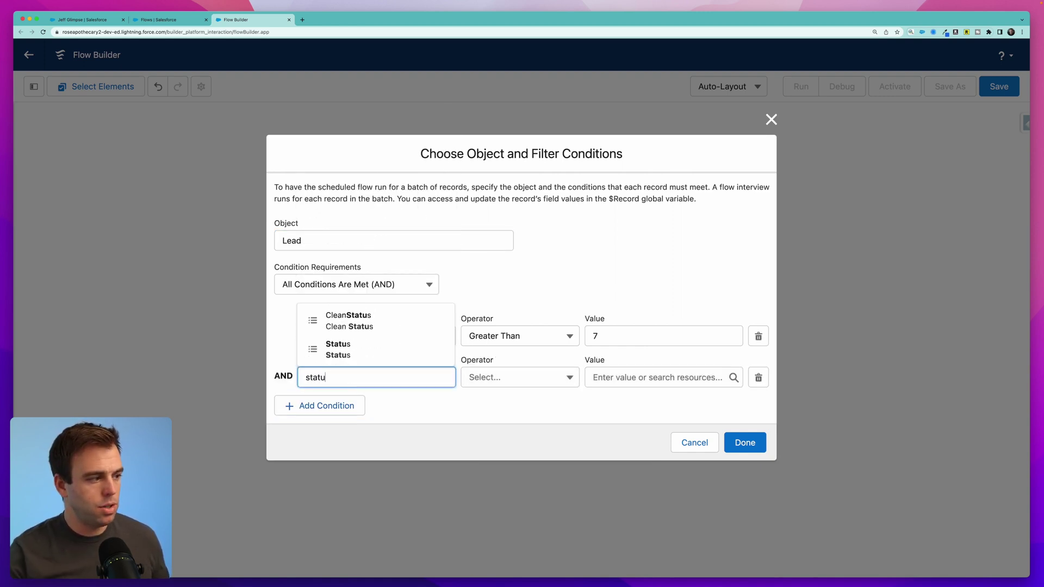
{"action": "left_click", "coordinate": [362, 354]}
{"action": "left_click", "coordinate": [652, 384]}
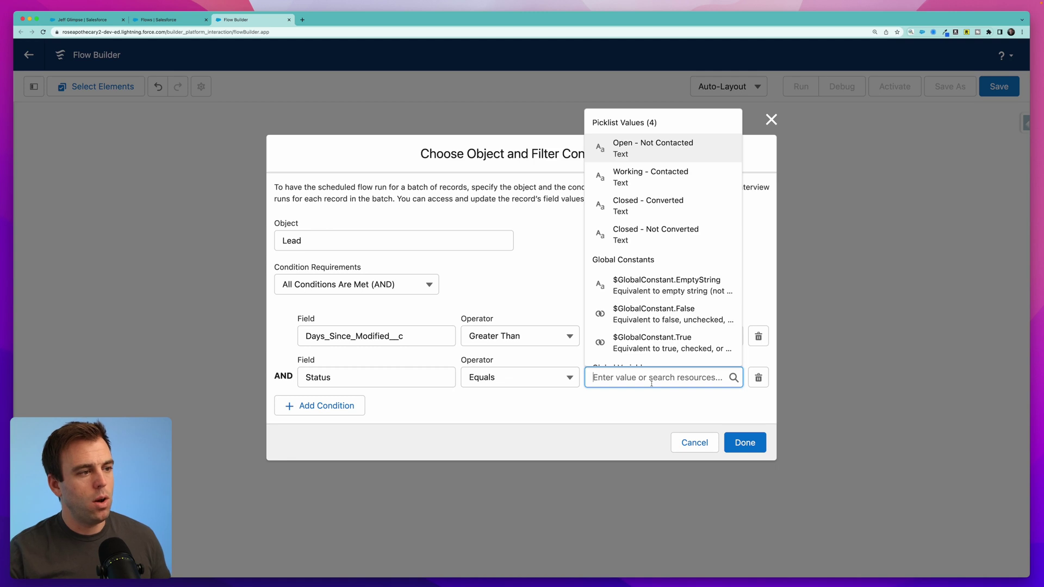
{"action": "left_click", "coordinate": [683, 174]}
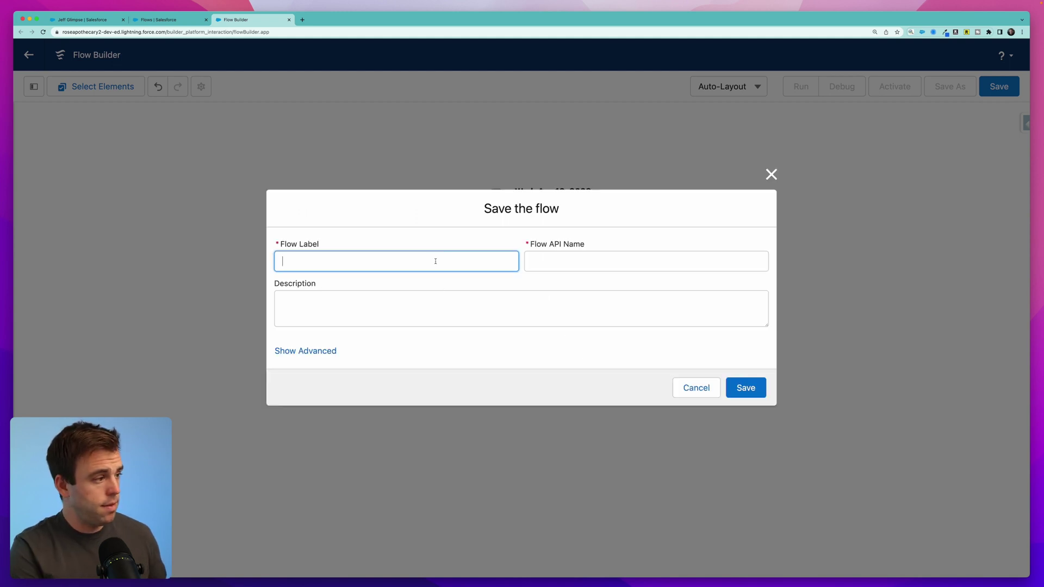
Step: Save the flow with label 'Lead - Owner Reminder' and run it in debug mode
{"action": "type", "text": "Lead - Owner Reminder"}
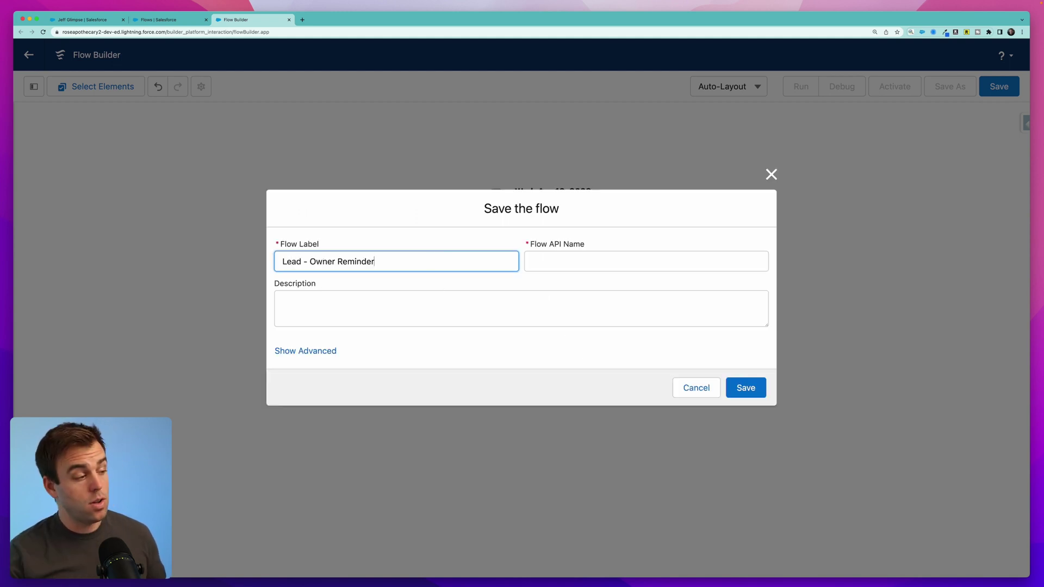
{"action": "key", "text": "Return"}
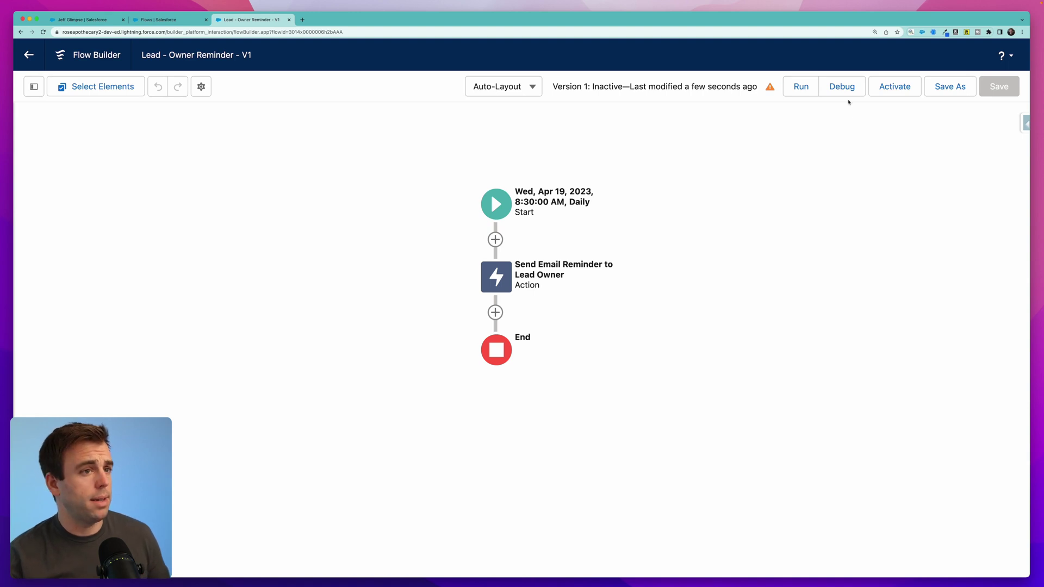
{"action": "left_click", "coordinate": [843, 91]}
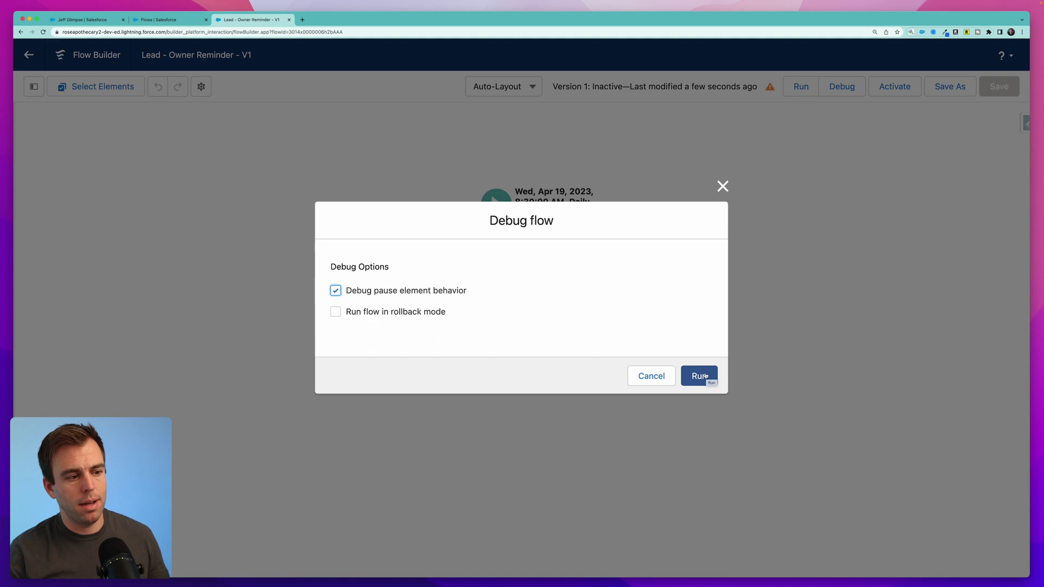
{"action": "left_click", "coordinate": [700, 376]}
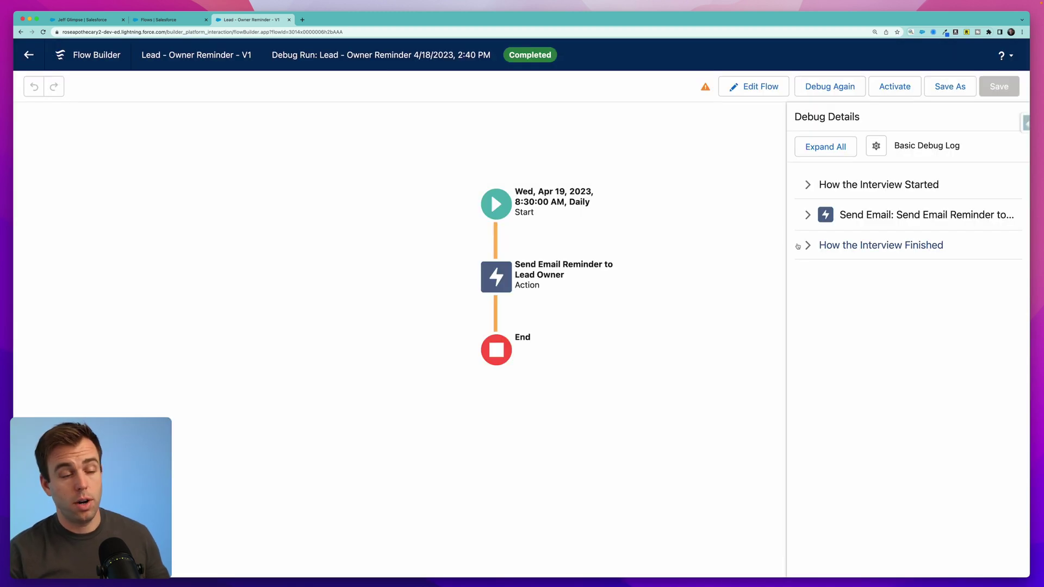
Step: Review the debug log: tested lead's ID, email body with the lead's name, and recipient reference
{"action": "left_click", "coordinate": [876, 185]}
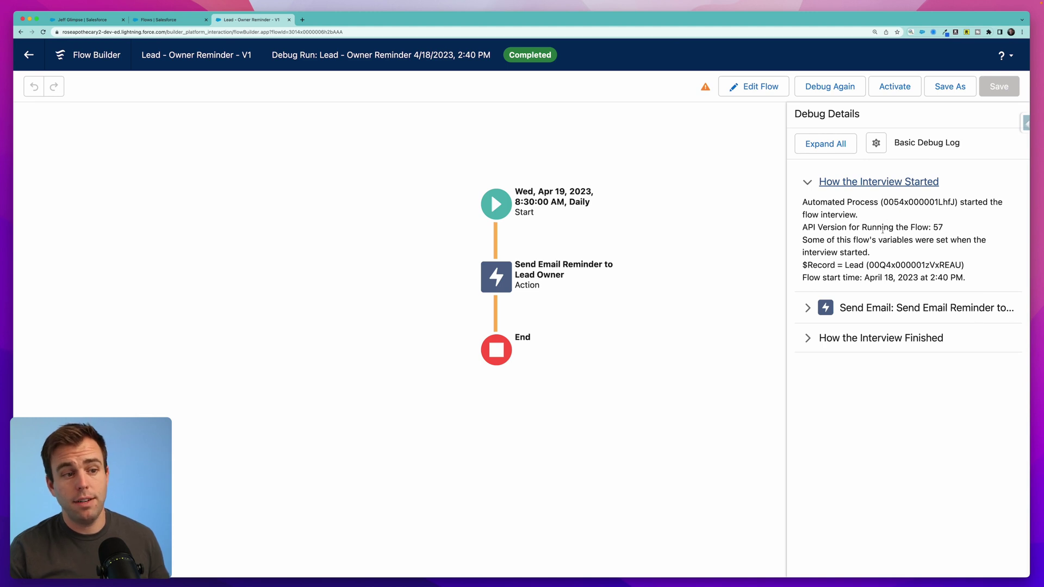
{"action": "left_click_drag", "start_coordinate": [868, 266], "coordinate": [966, 271]}
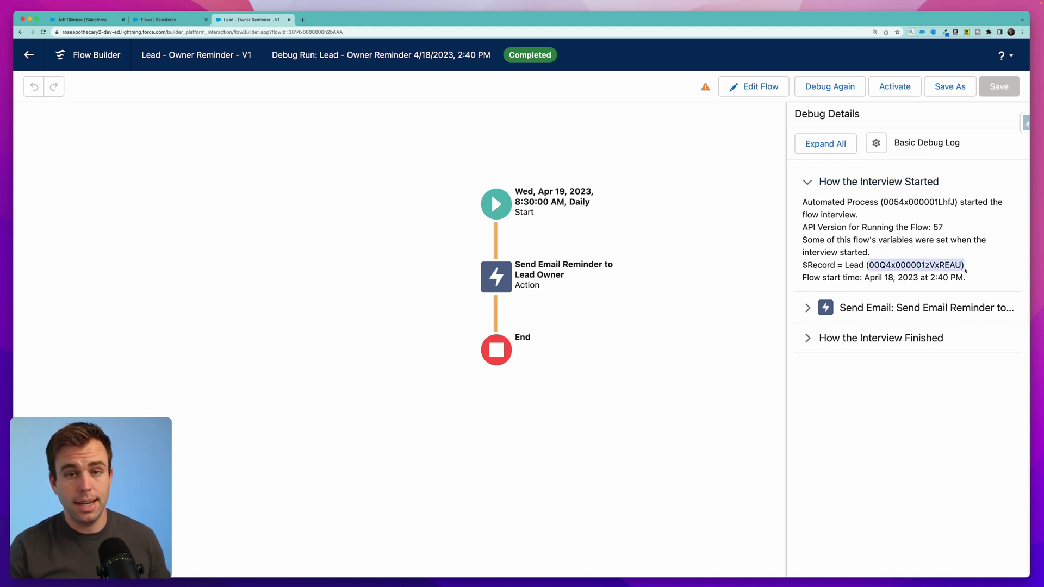
{"action": "left_click", "coordinate": [882, 303]}
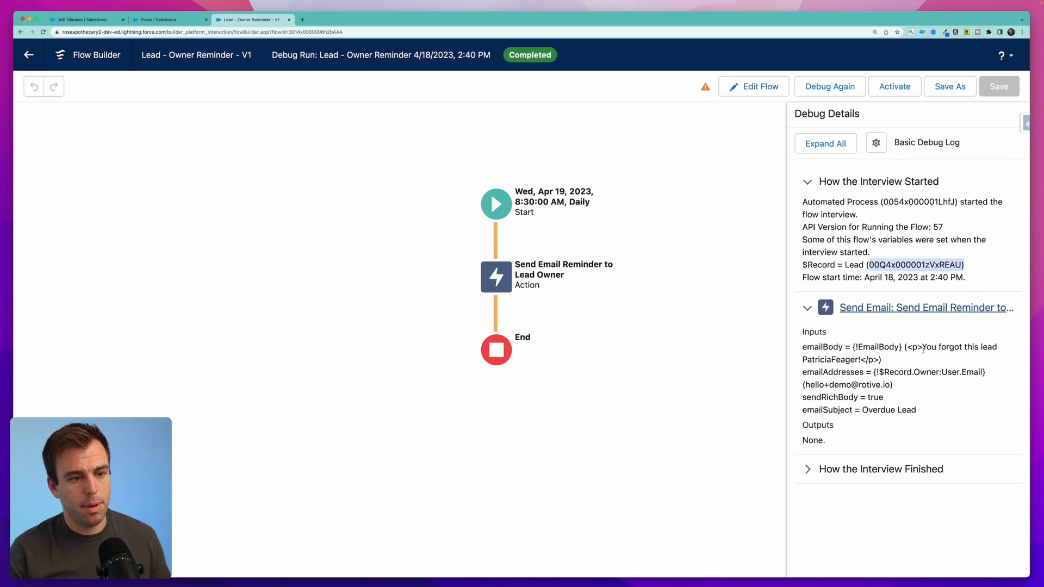
{"action": "left_click_drag", "start_coordinate": [926, 347], "coordinate": [998, 348]}
{"action": "left_click_drag", "start_coordinate": [803, 360], "coordinate": [856, 368]}
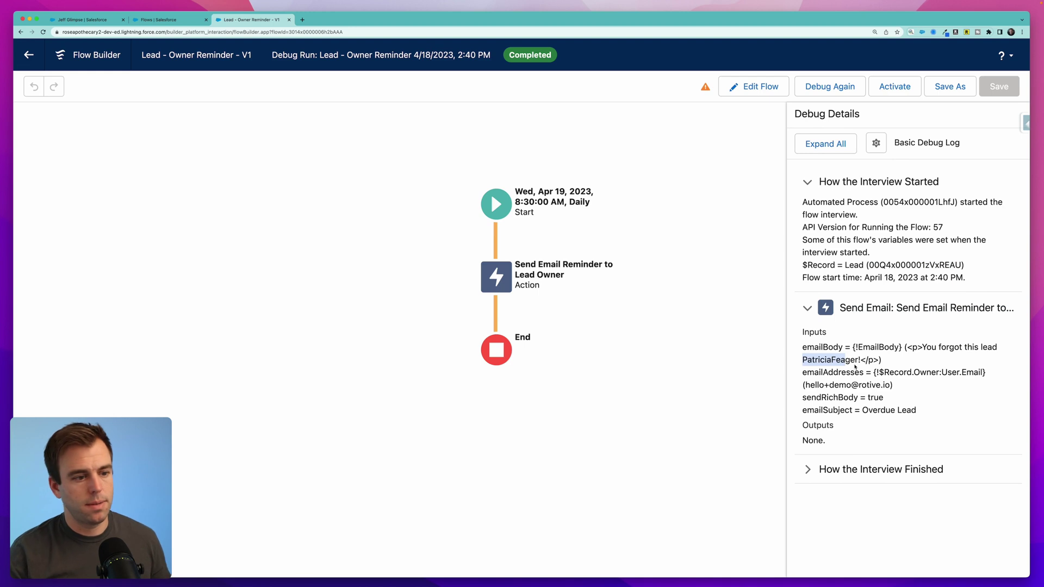
{"action": "left_click", "coordinate": [890, 397]}
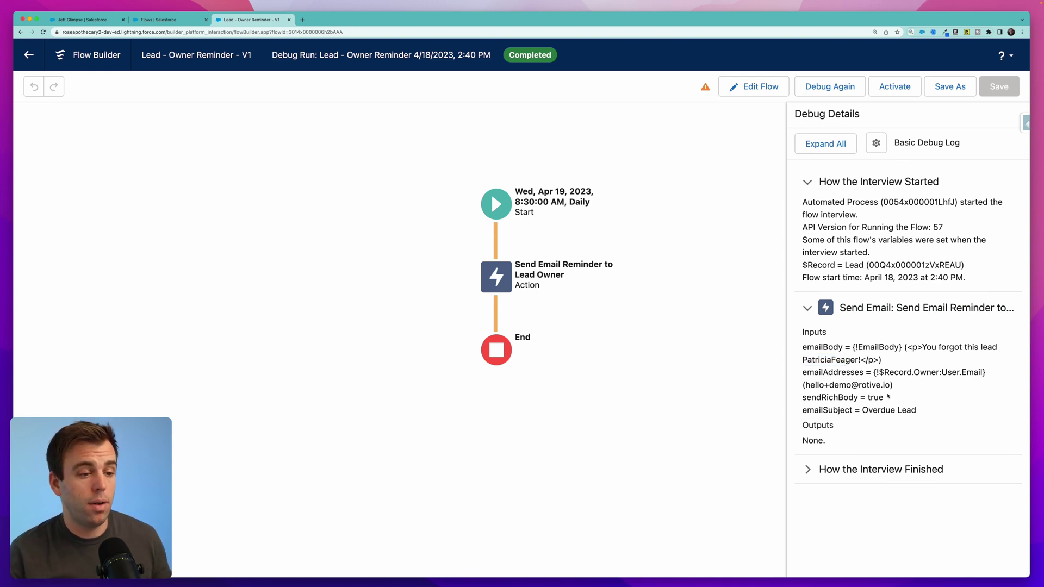
{"action": "left_click_drag", "start_coordinate": [890, 372], "coordinate": [986, 374]}
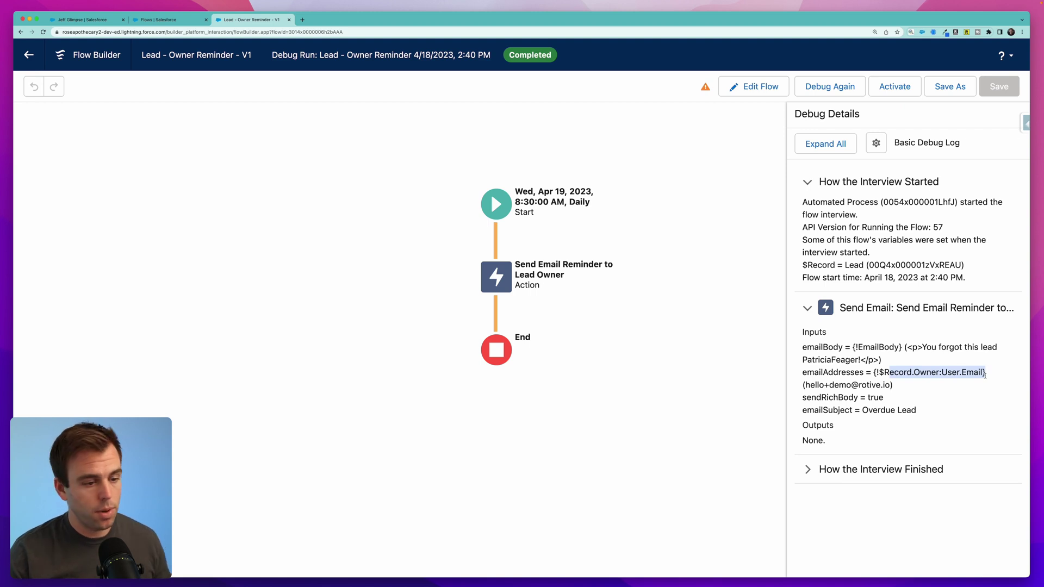
{"action": "left_click", "coordinate": [917, 245]}
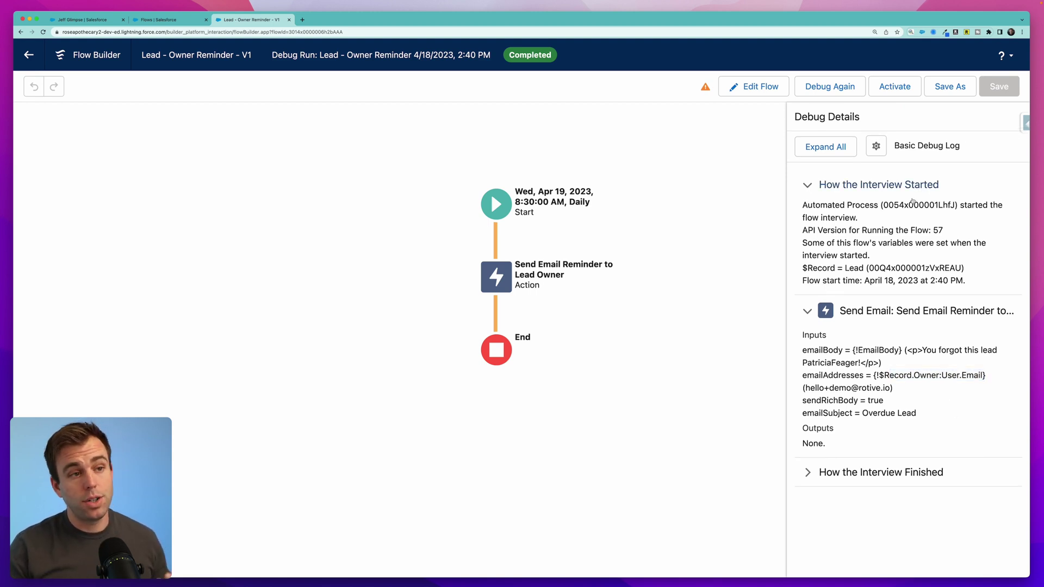